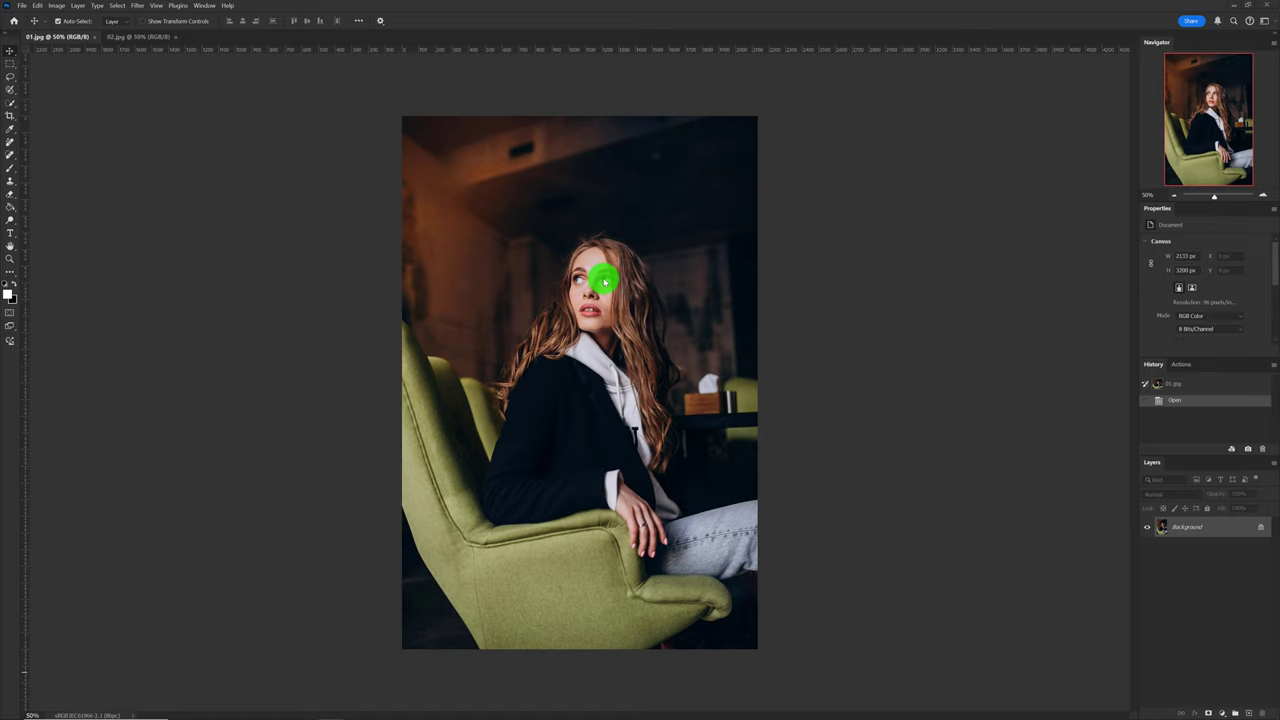
- Duplicate 01.jpg onto a smart-object layer and apply the Camera Raw Filter to it
click(150, 36)
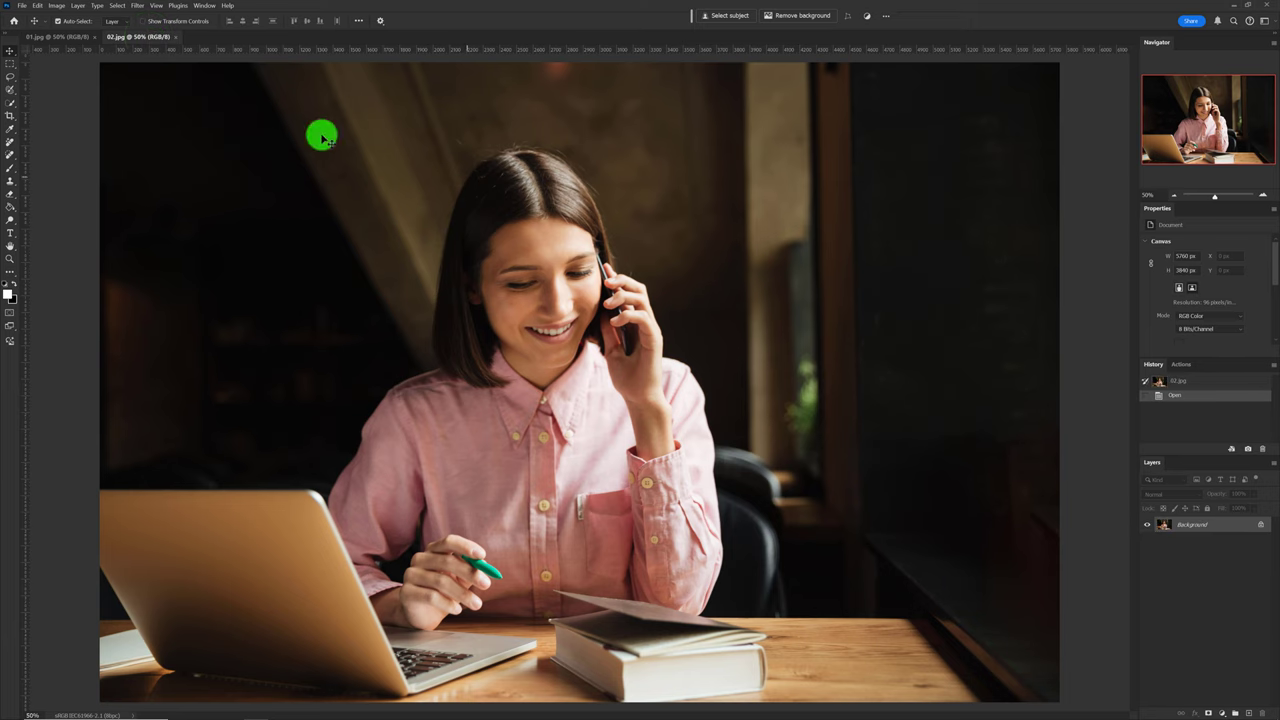
click(62, 38)
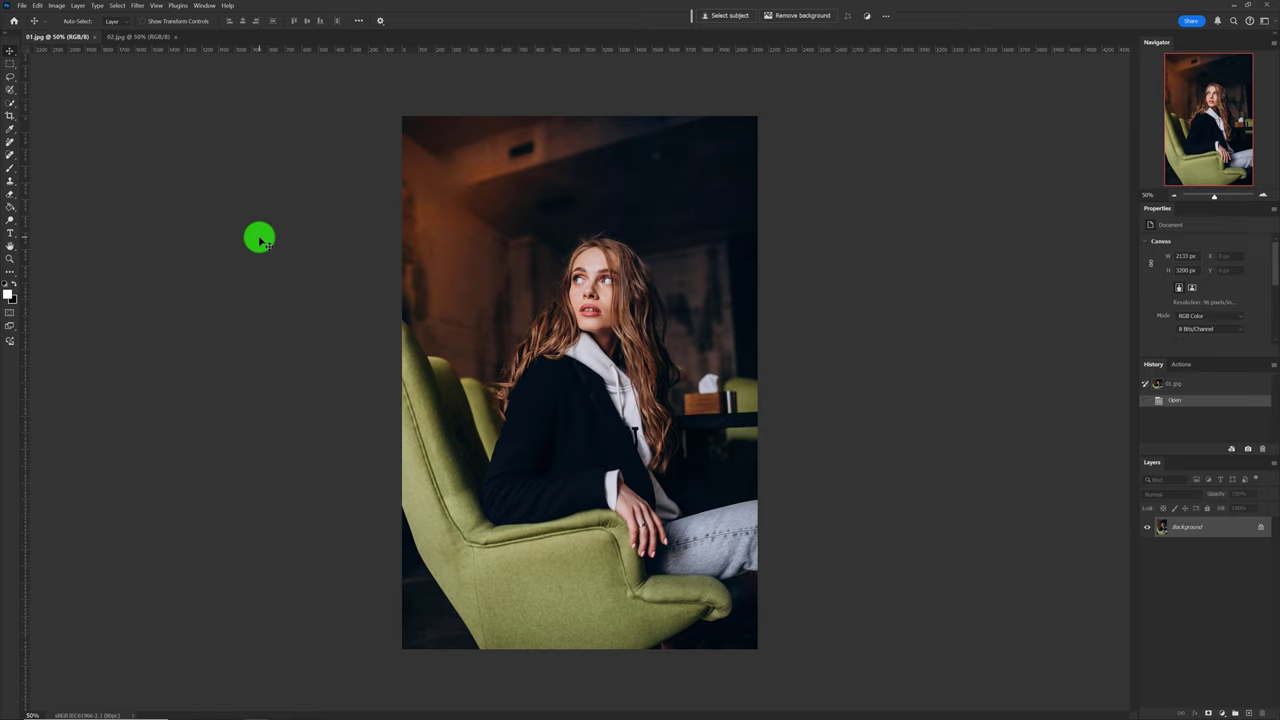
key(ctrl+j)
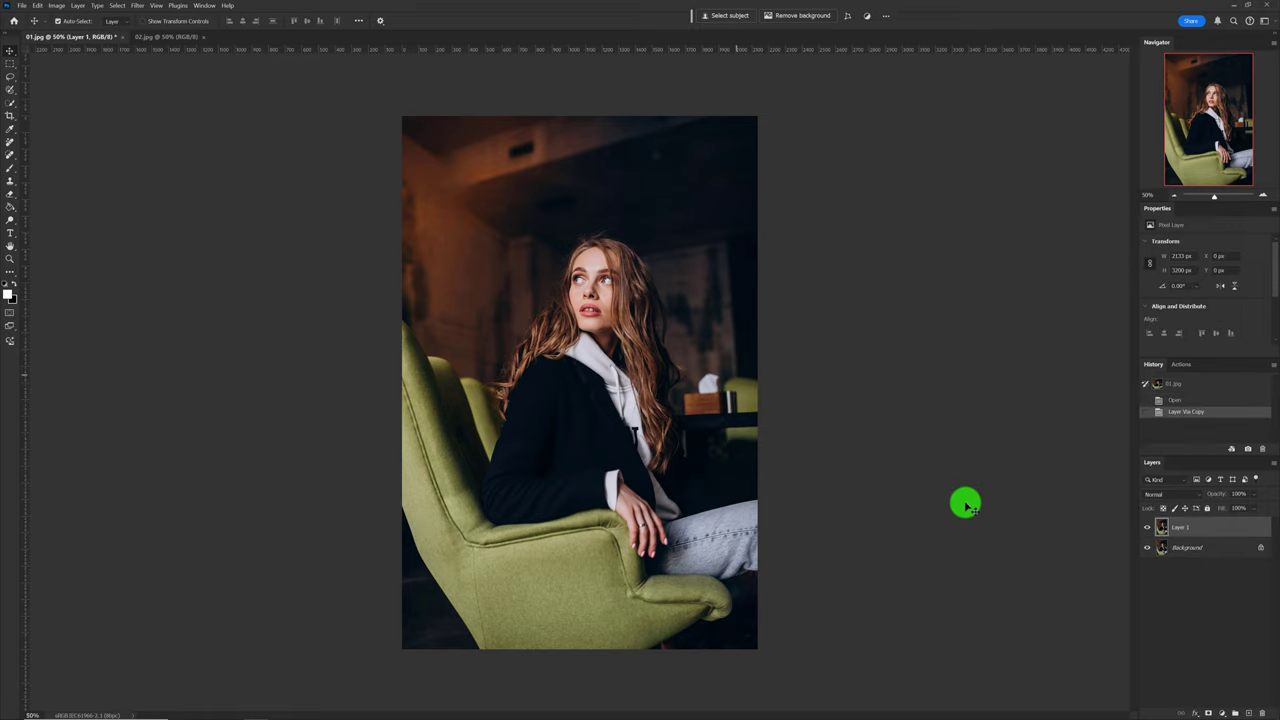
right_click(1194, 526)
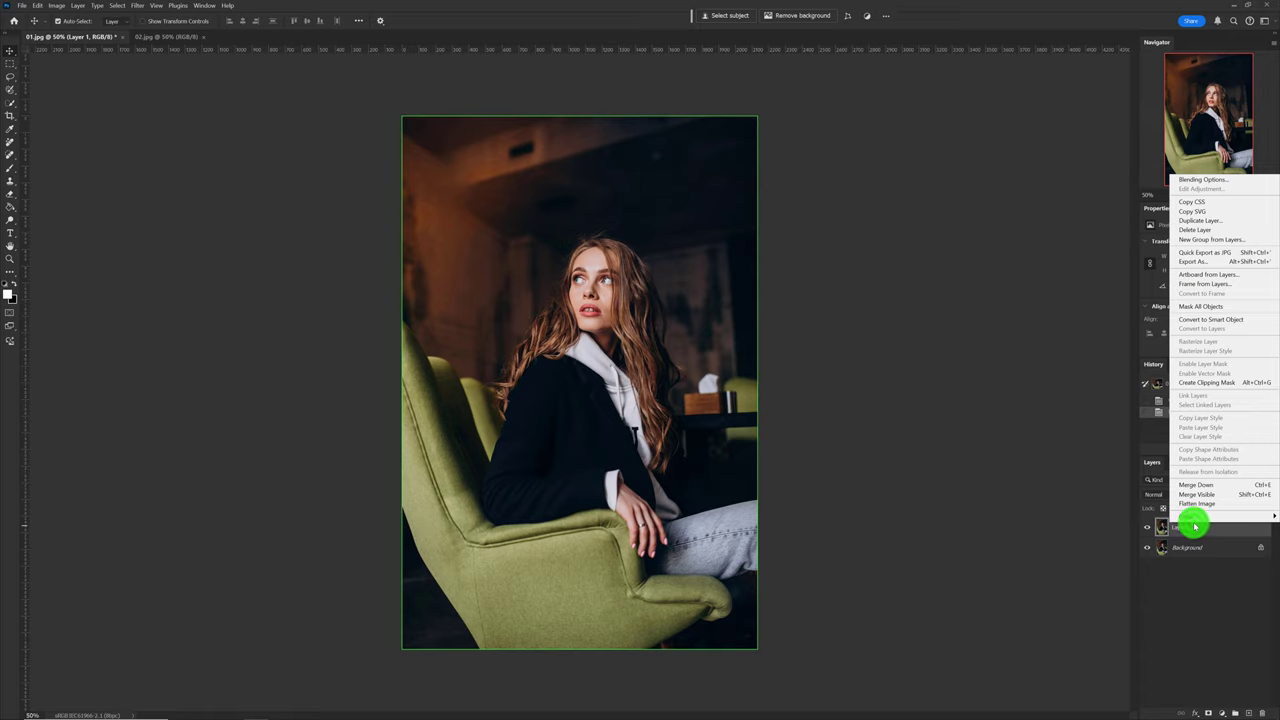
click(1212, 320)
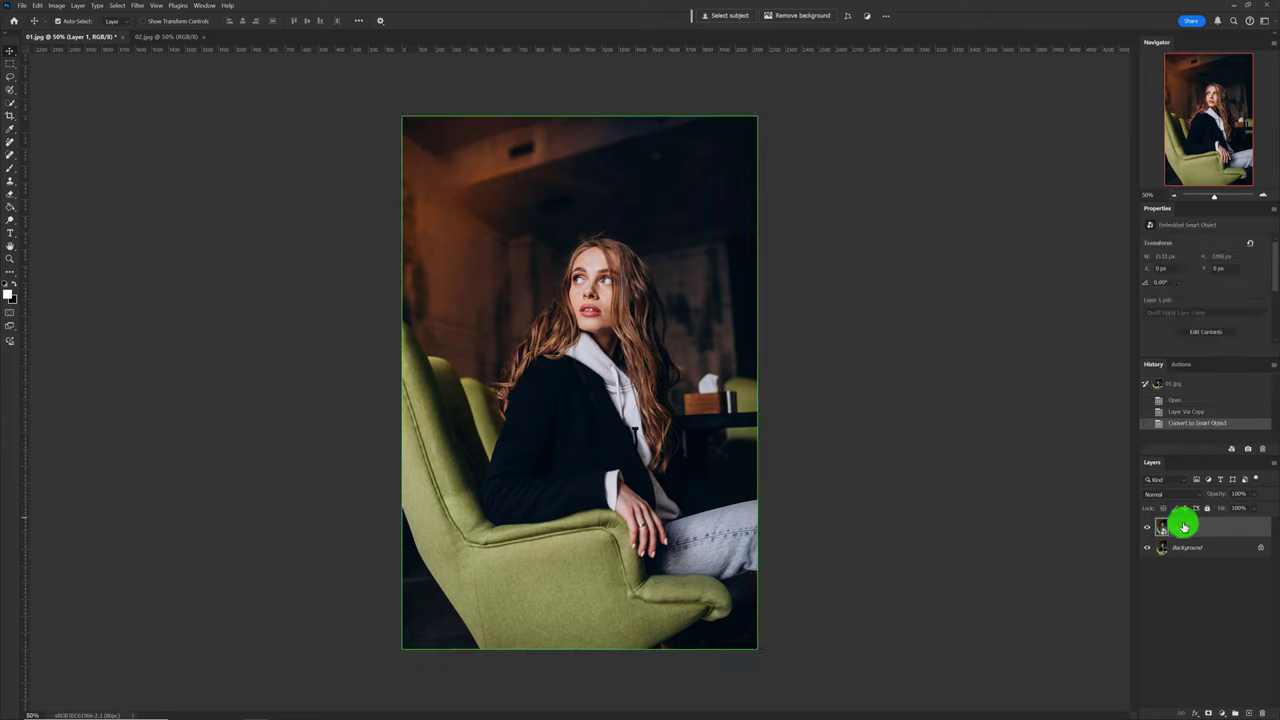
click(137, 6)
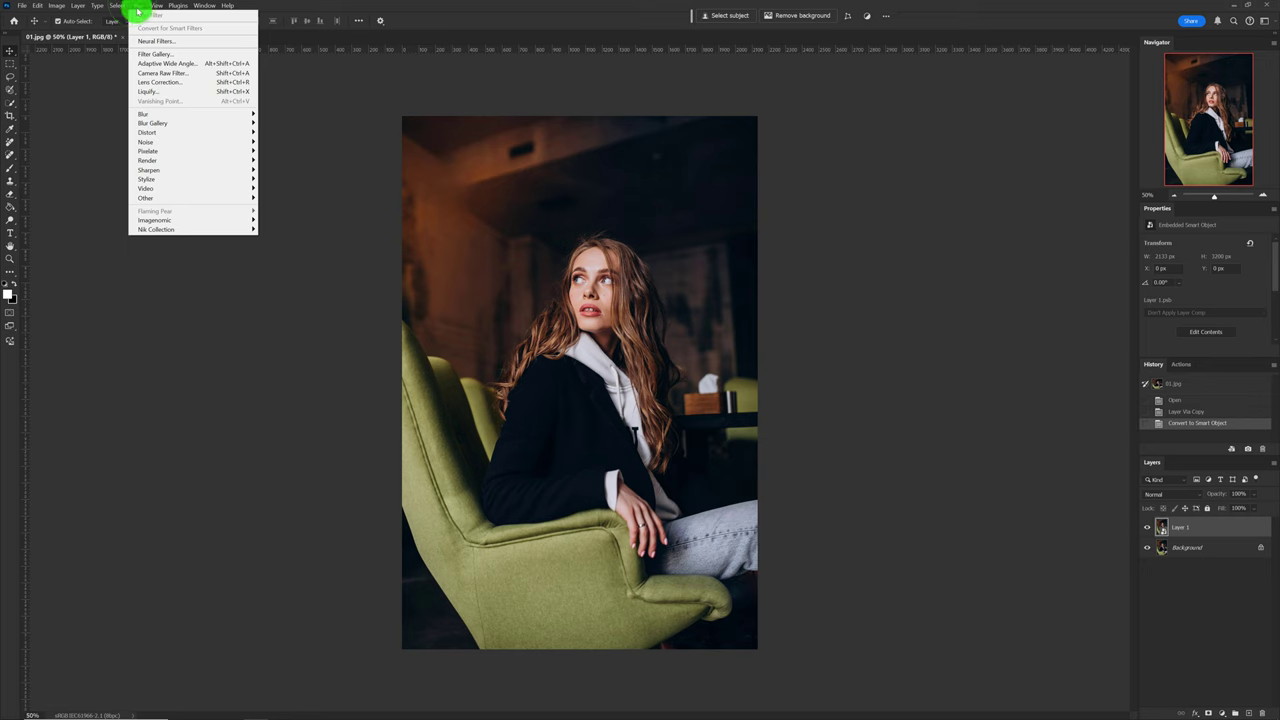
click(178, 73)
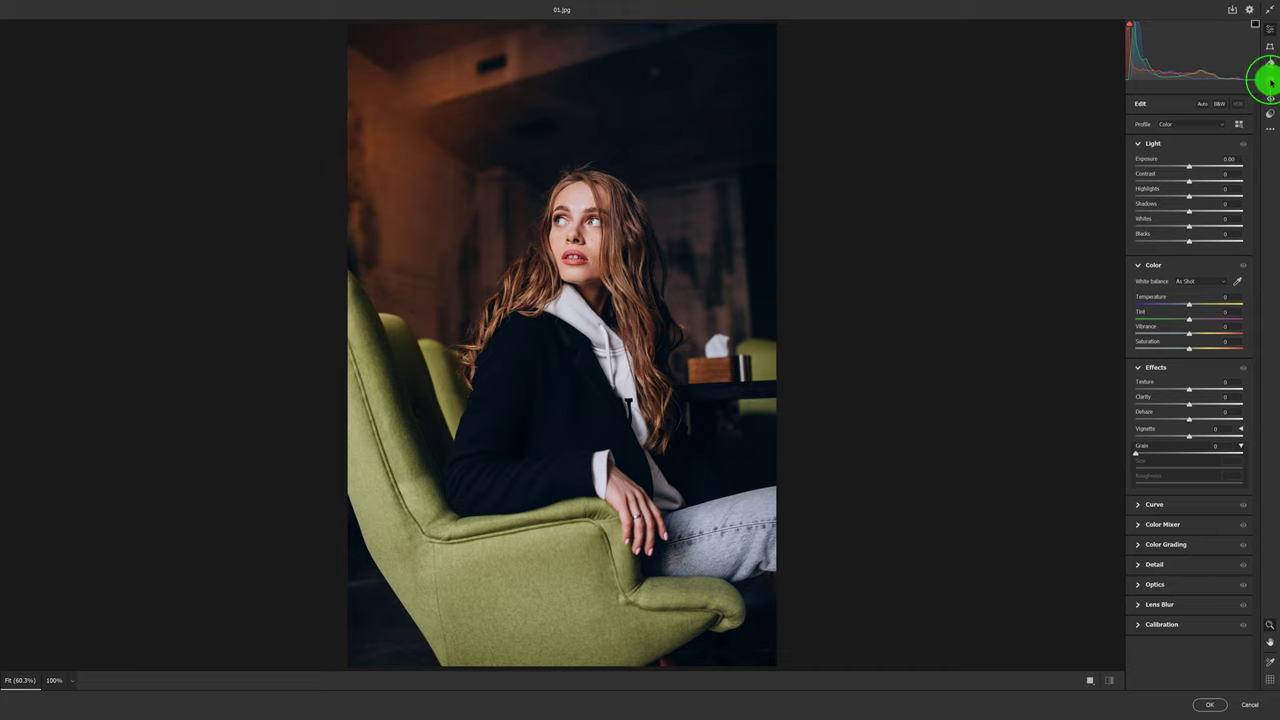
- Open Camera Raw's masking tools so the woman is detected as Person 1
click(1268, 80)
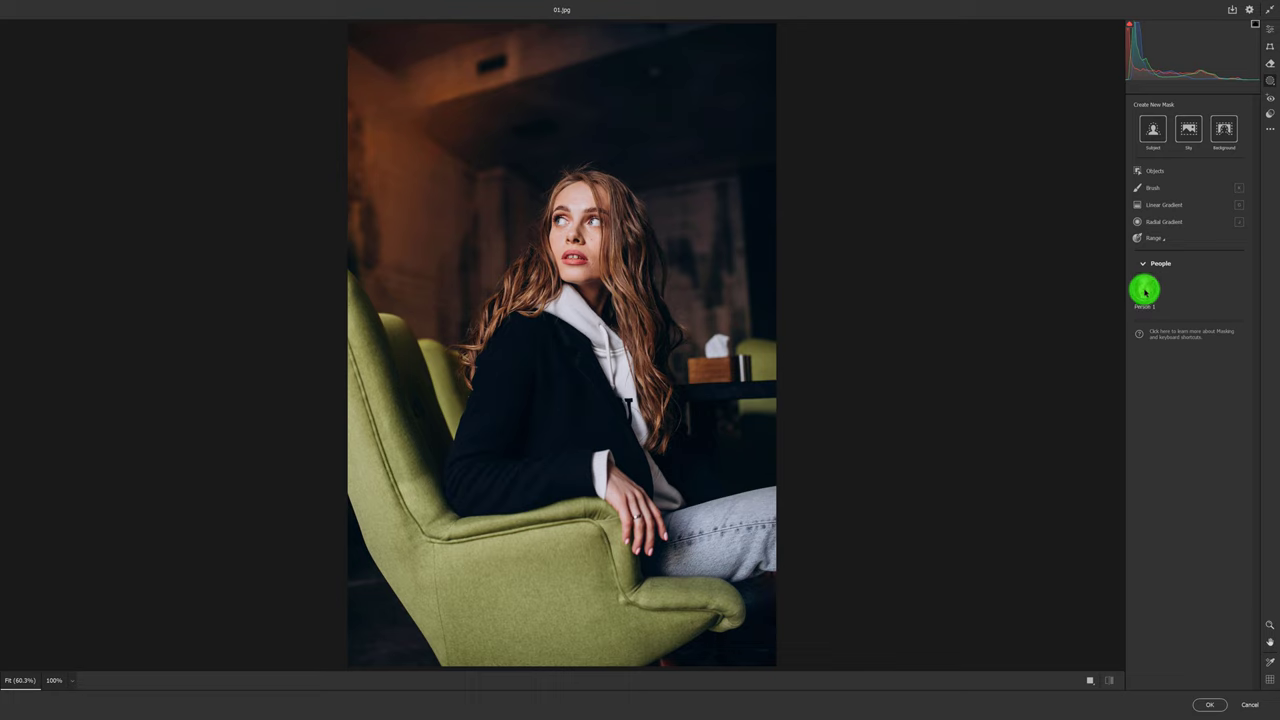
mouse_move(1102, 382)
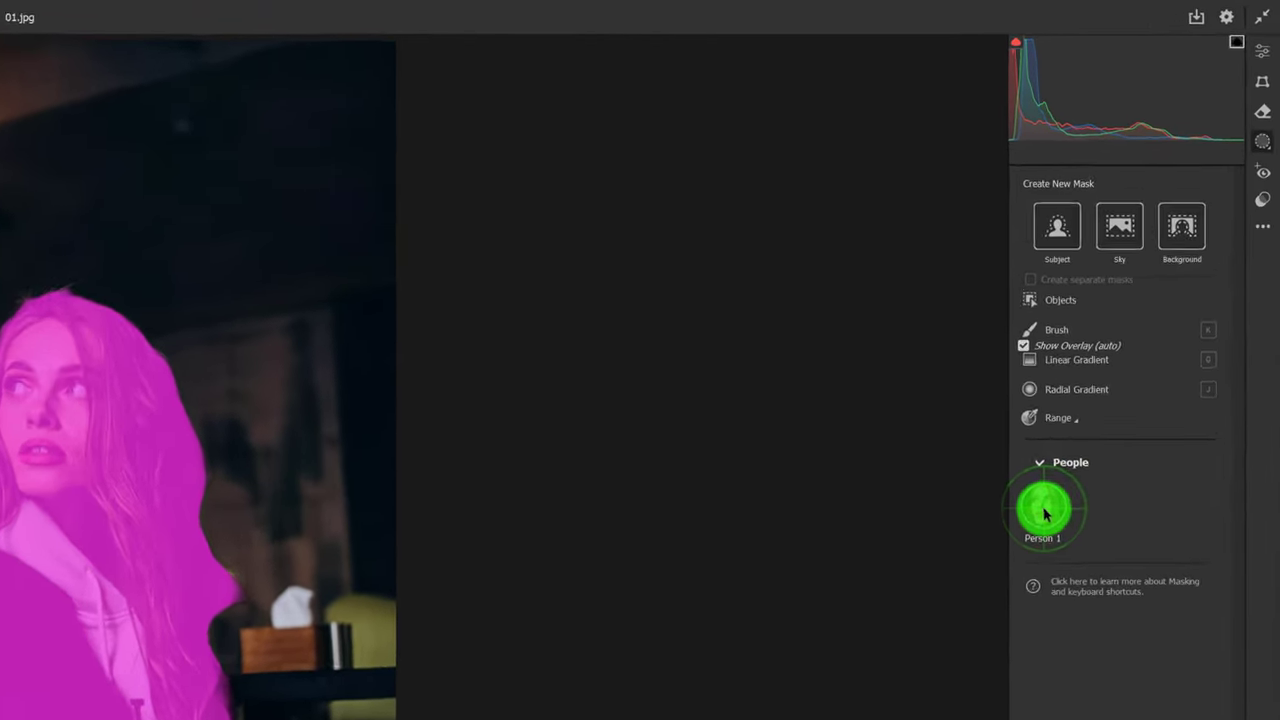
- Create separate Person 1 masks for facial and body skin, eyebrows, eyes, lips, teeth, hair and clothes
click(1140, 304)
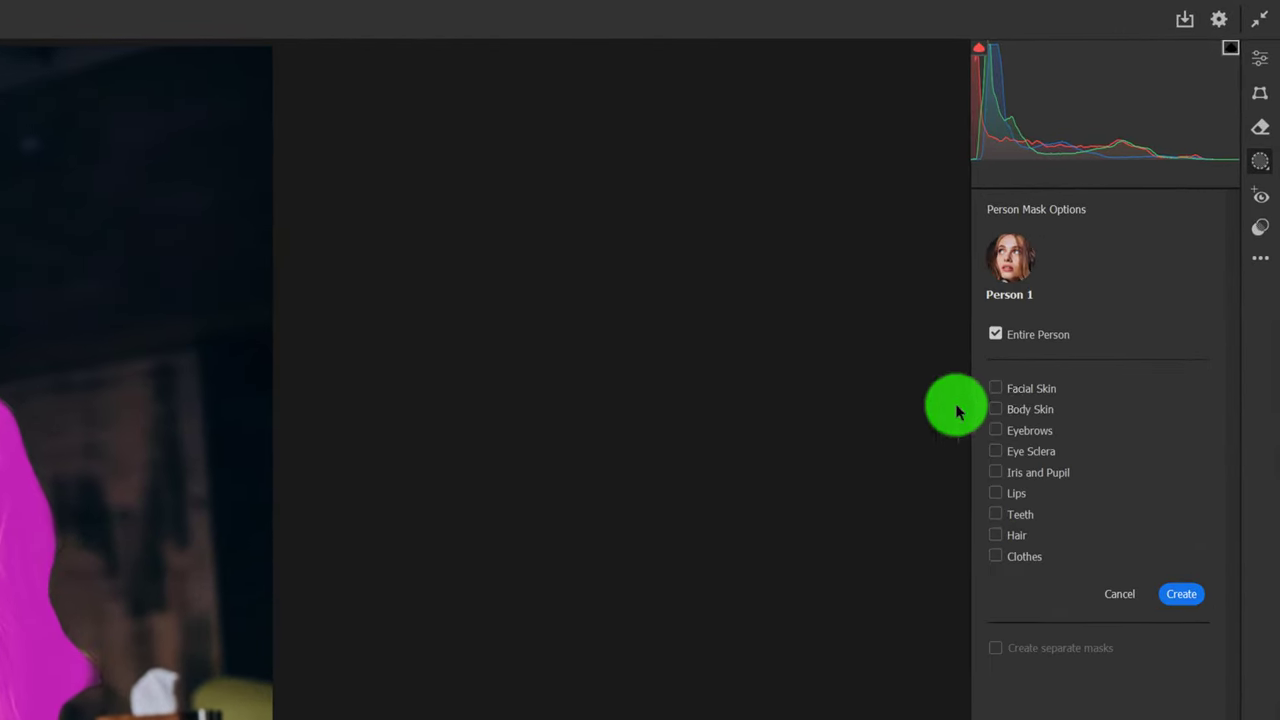
click(995, 388)
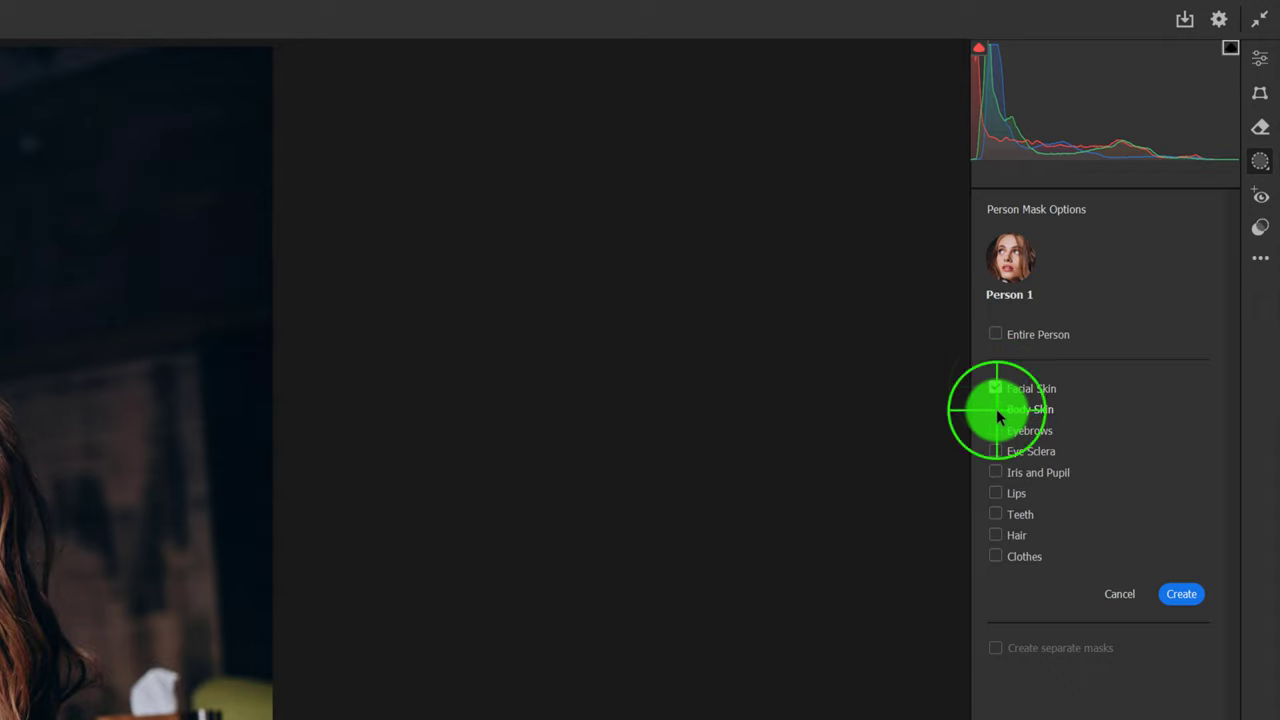
click(995, 409)
click(995, 430)
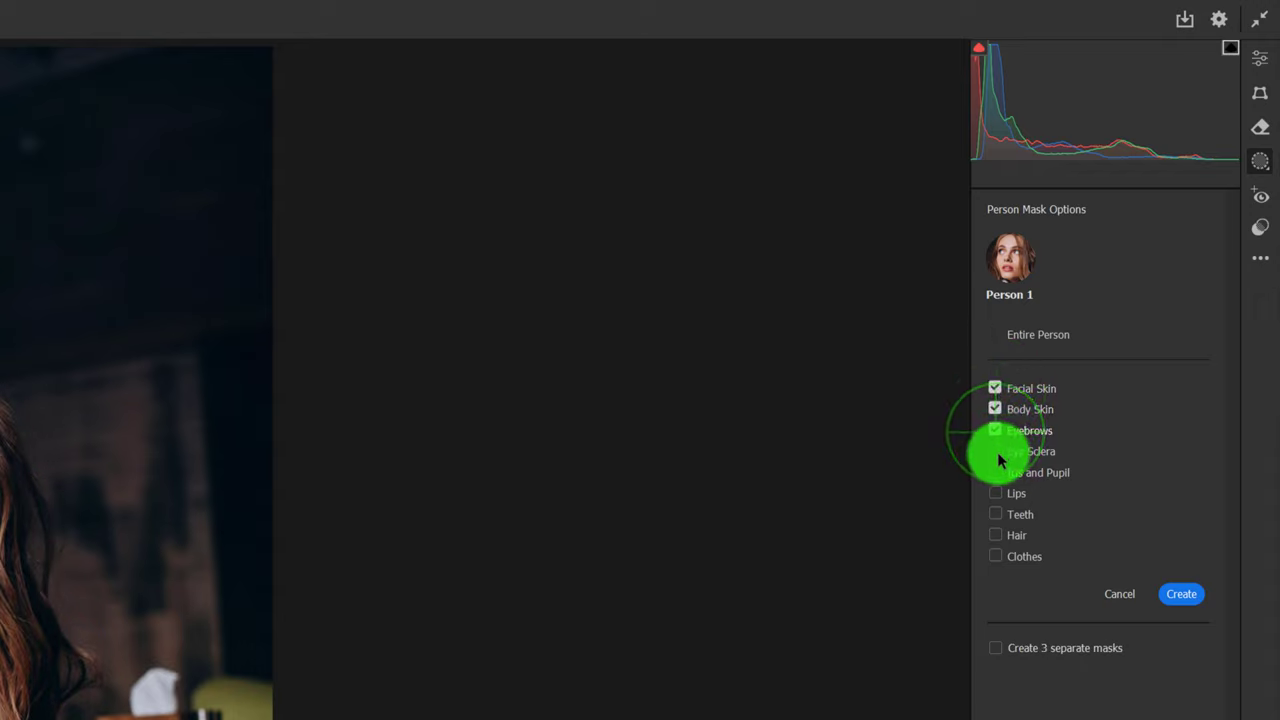
click(995, 451)
click(995, 477)
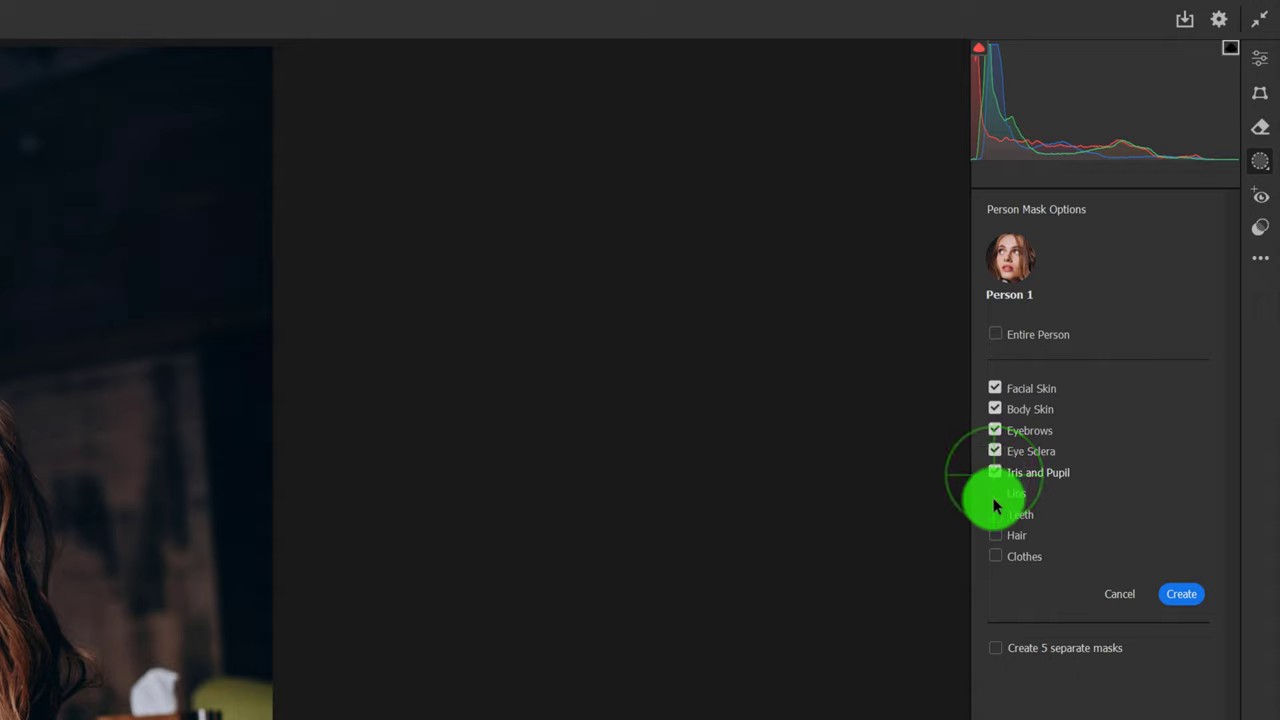
click(995, 495)
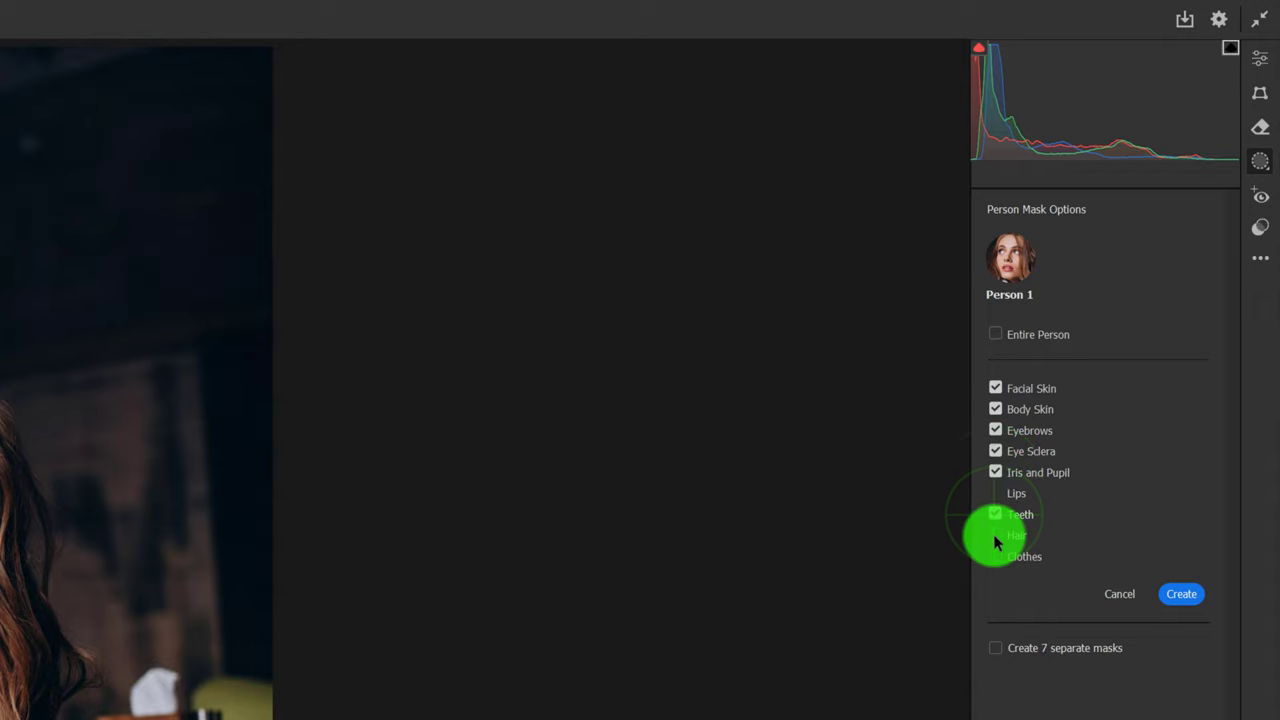
click(995, 535)
click(993, 556)
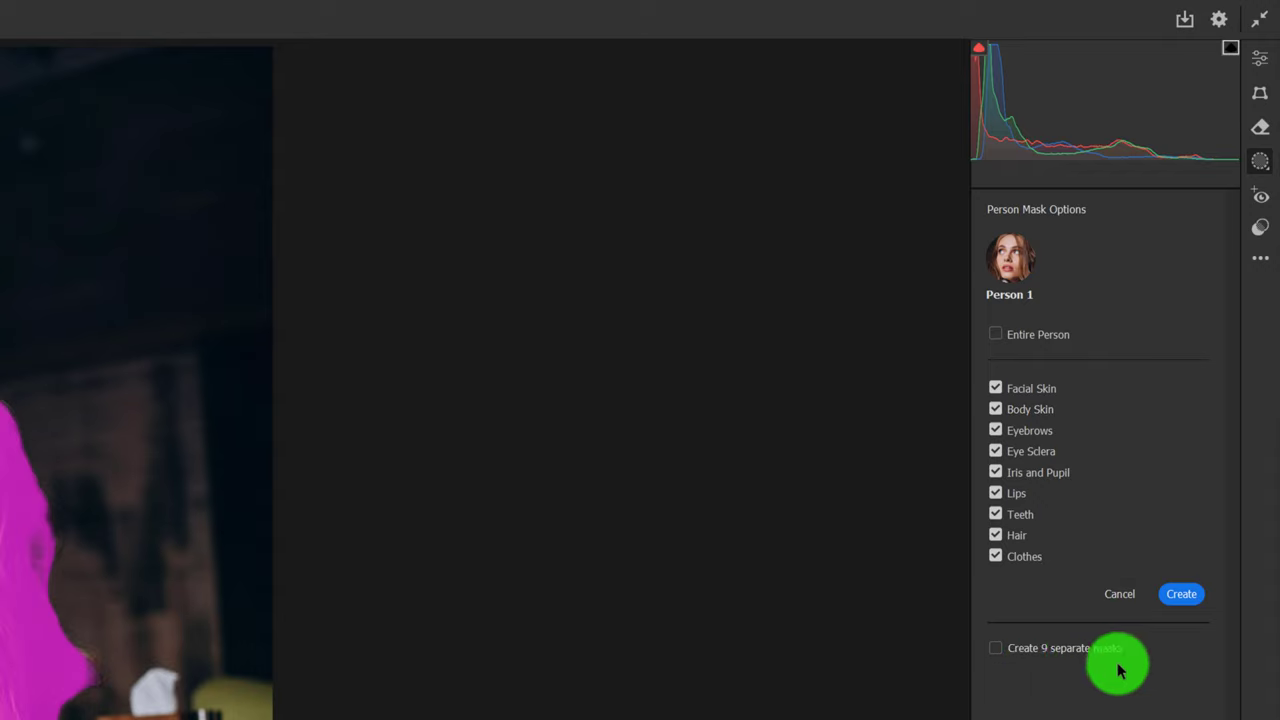
click(996, 649)
click(1186, 596)
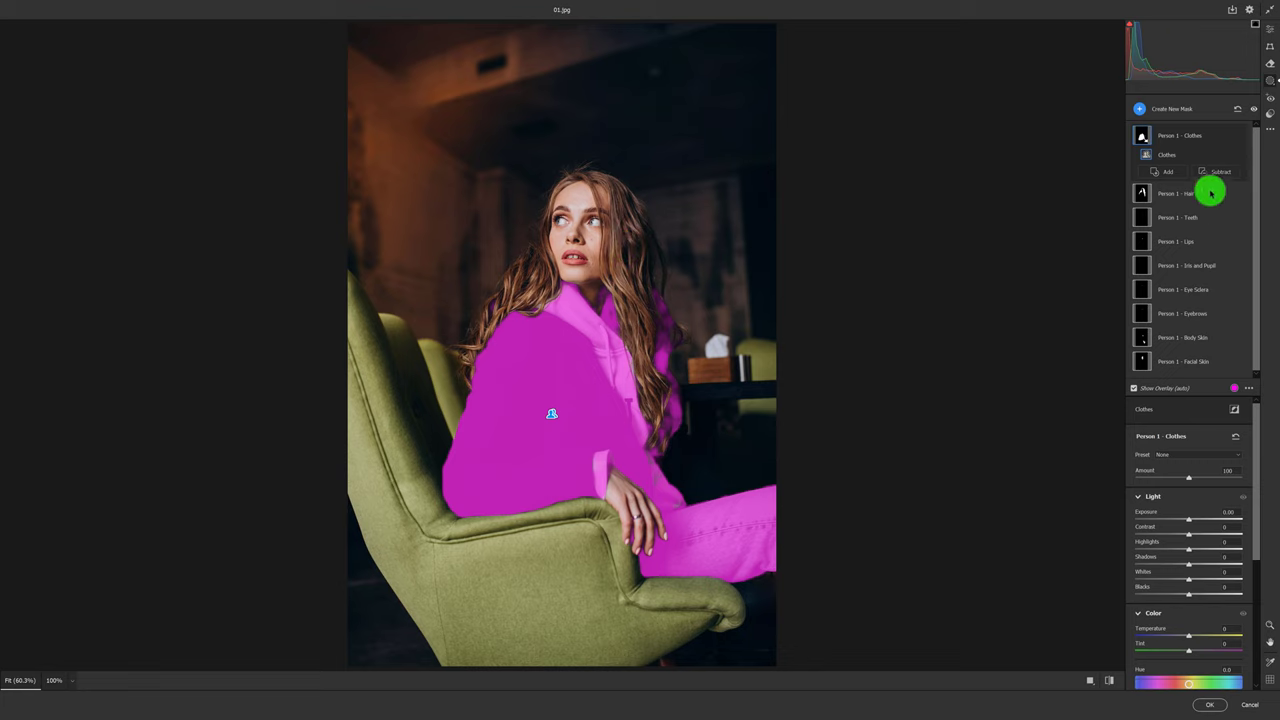
mouse_move(1185, 193)
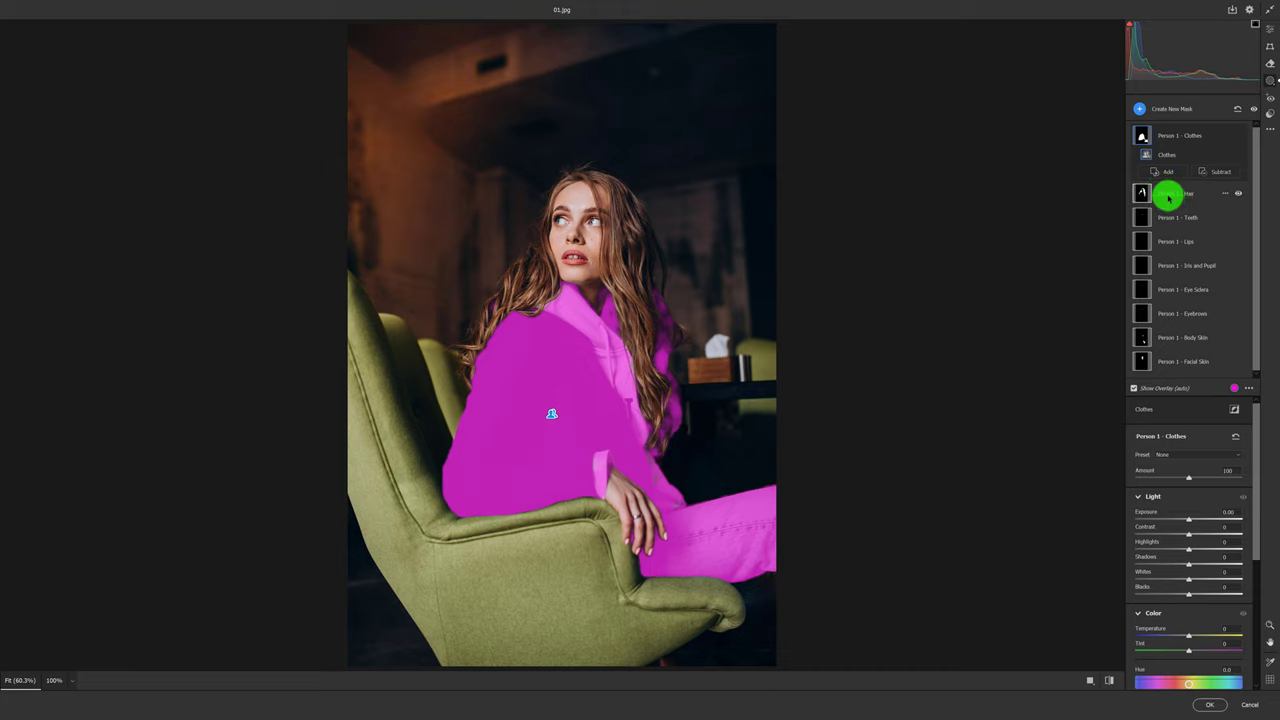
- Set the Person 1 Hair mask to Hue -68.7, Texture +71 and Clarity +22
click(1168, 199)
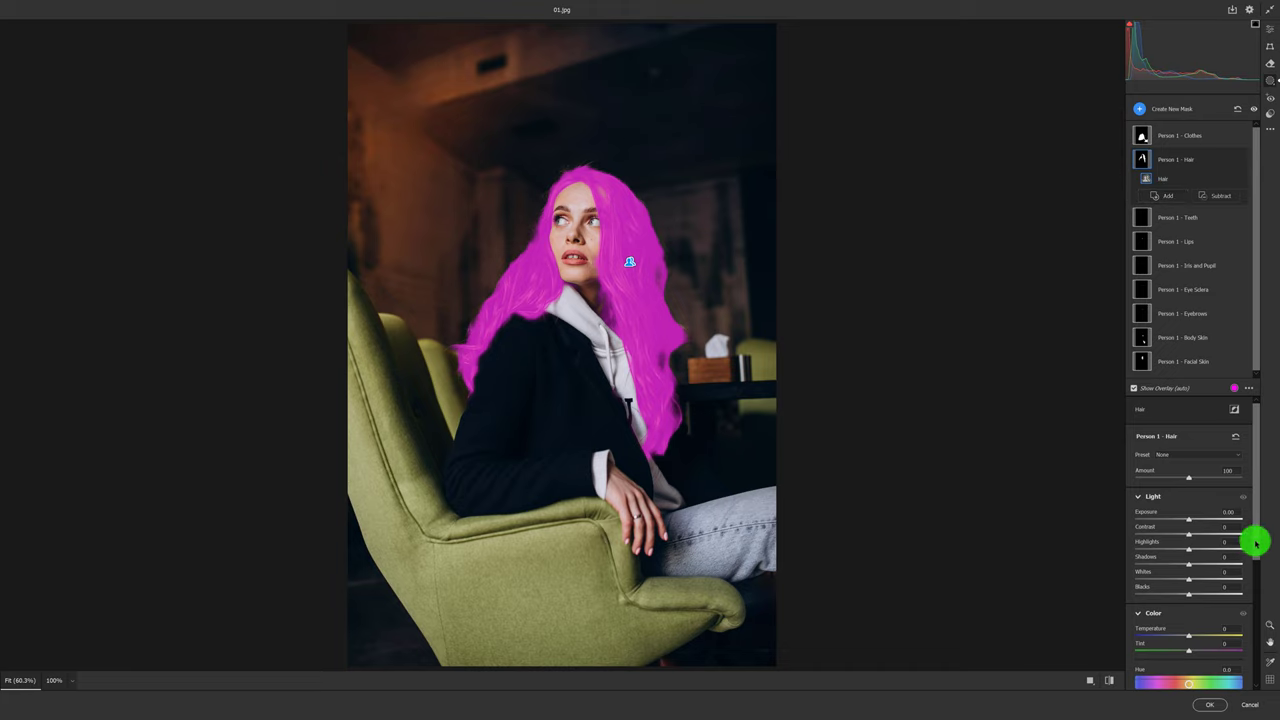
drag(1255, 541, 1258, 580)
click(1188, 622)
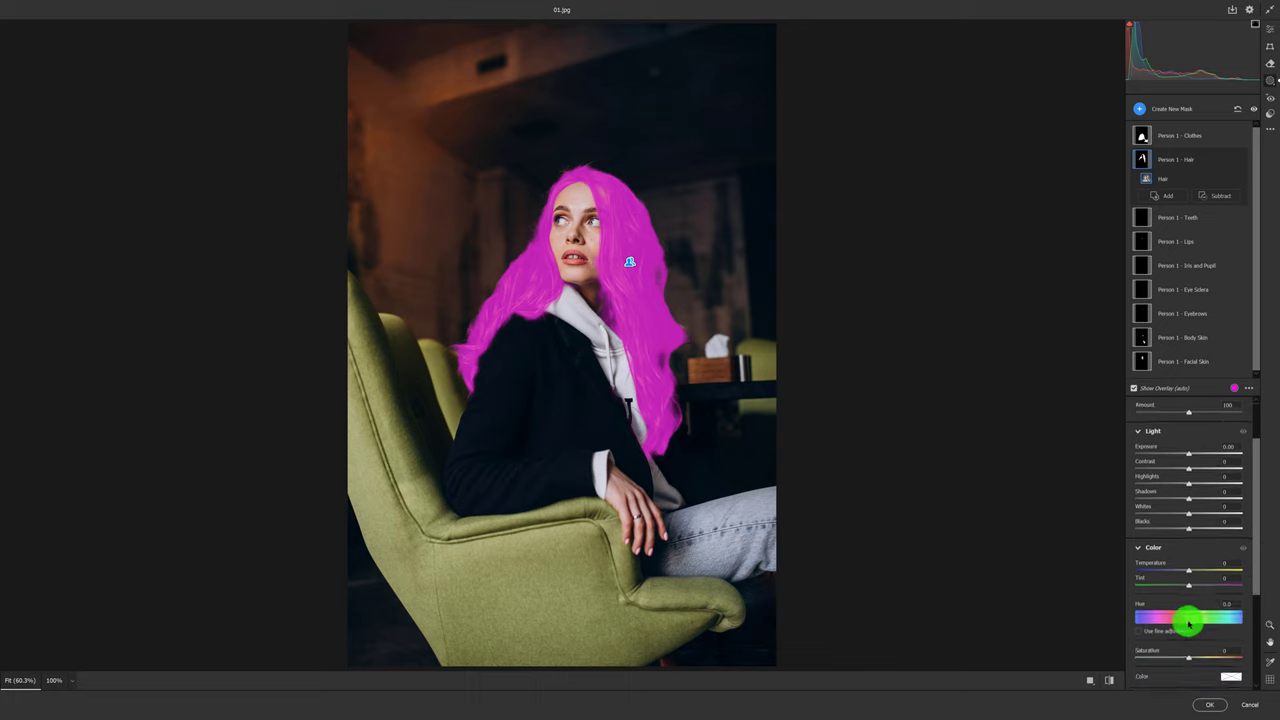
drag(1188, 622, 1185, 622)
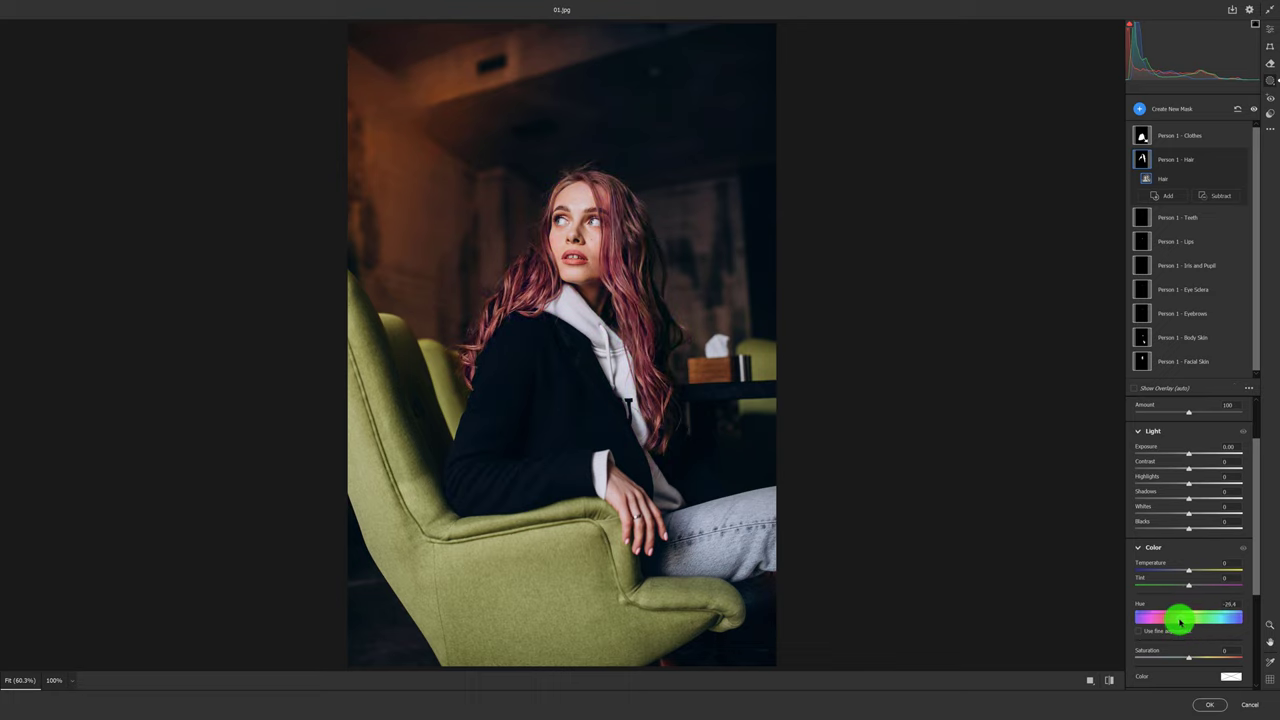
drag(1179, 622, 1176, 622)
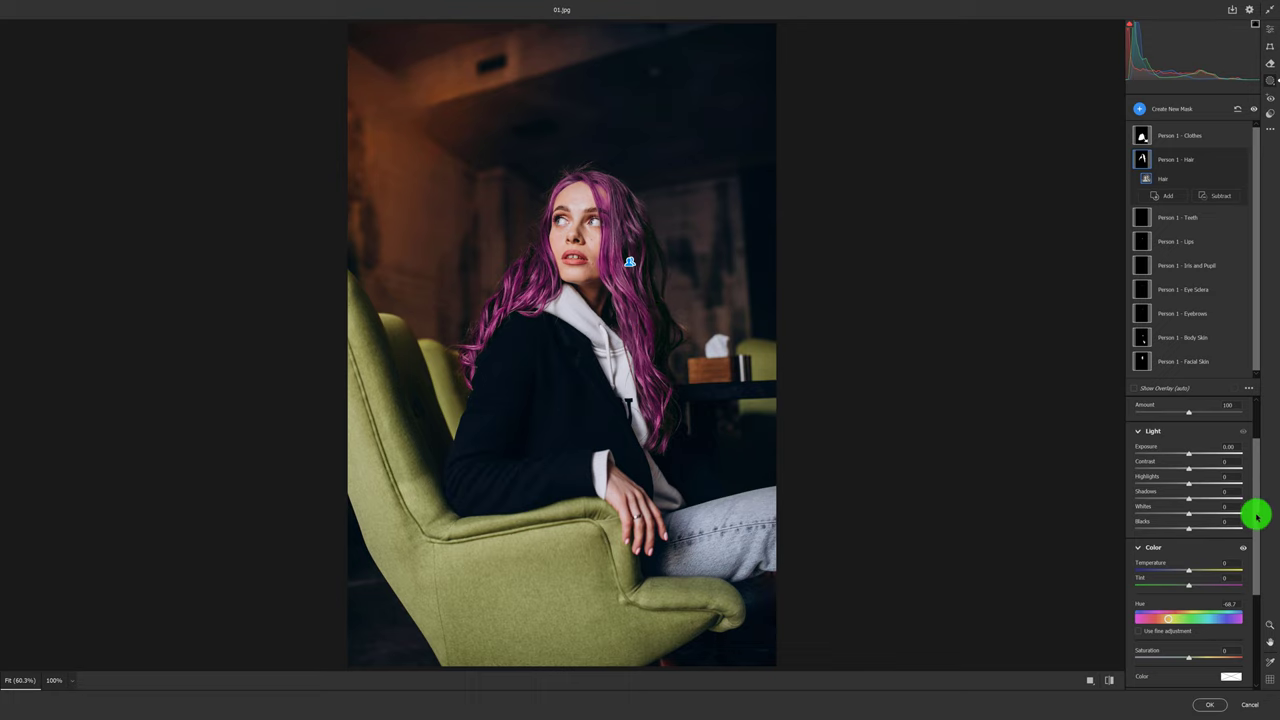
mouse_move(1255, 510)
mouse_down()
mouse_move(1248, 601)
mouse_move(1190, 580)
mouse_move(1227, 588)
mouse_up()
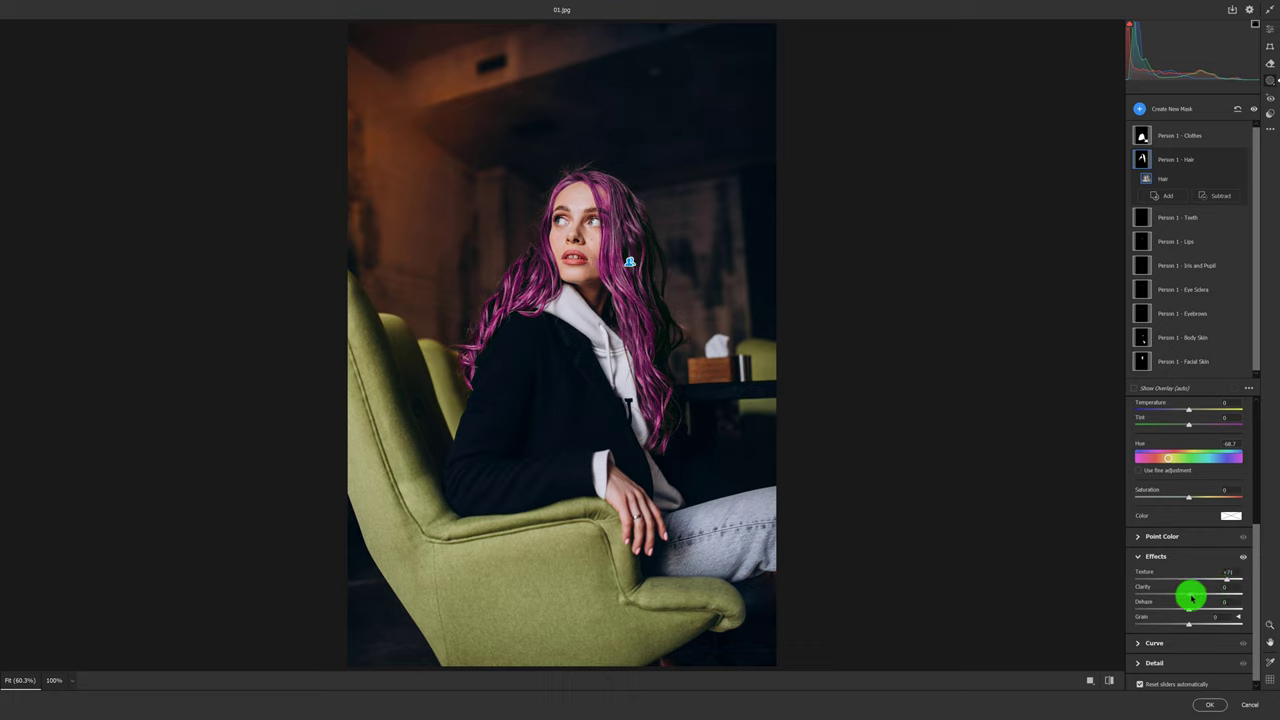
click(1194, 598)
drag(1200, 598, 1204, 600)
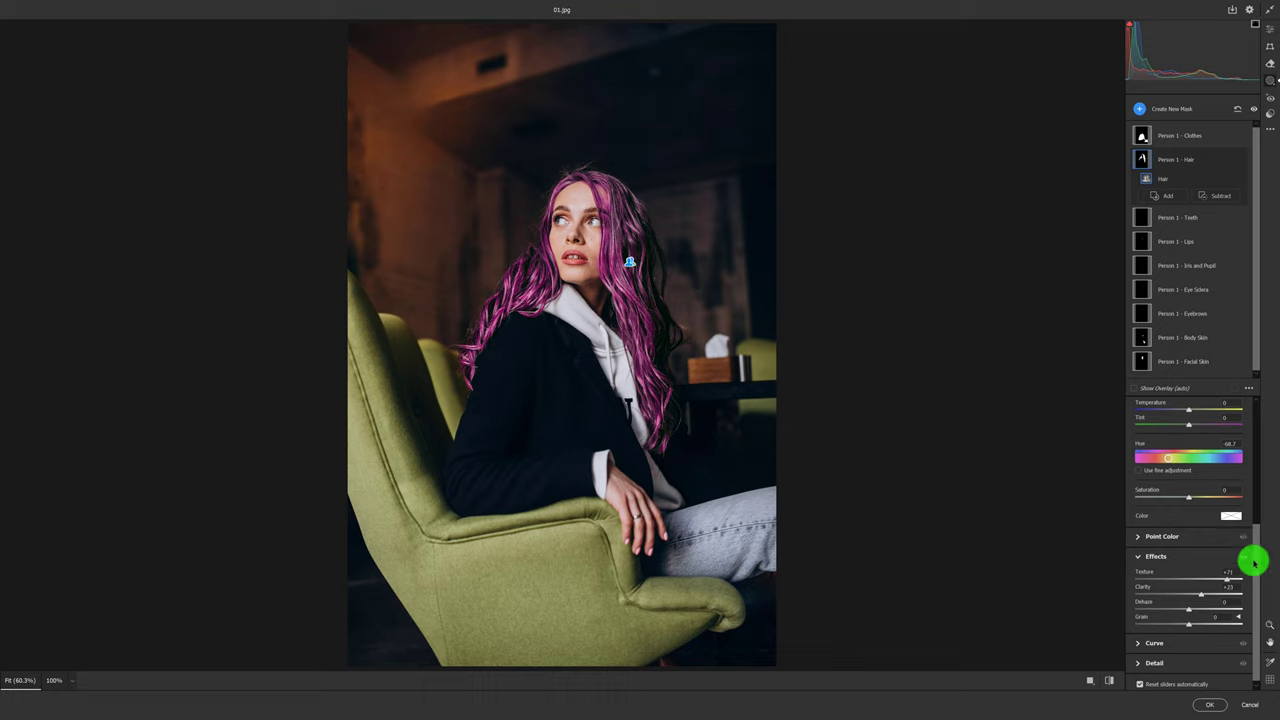
mouse_move(1182, 337)
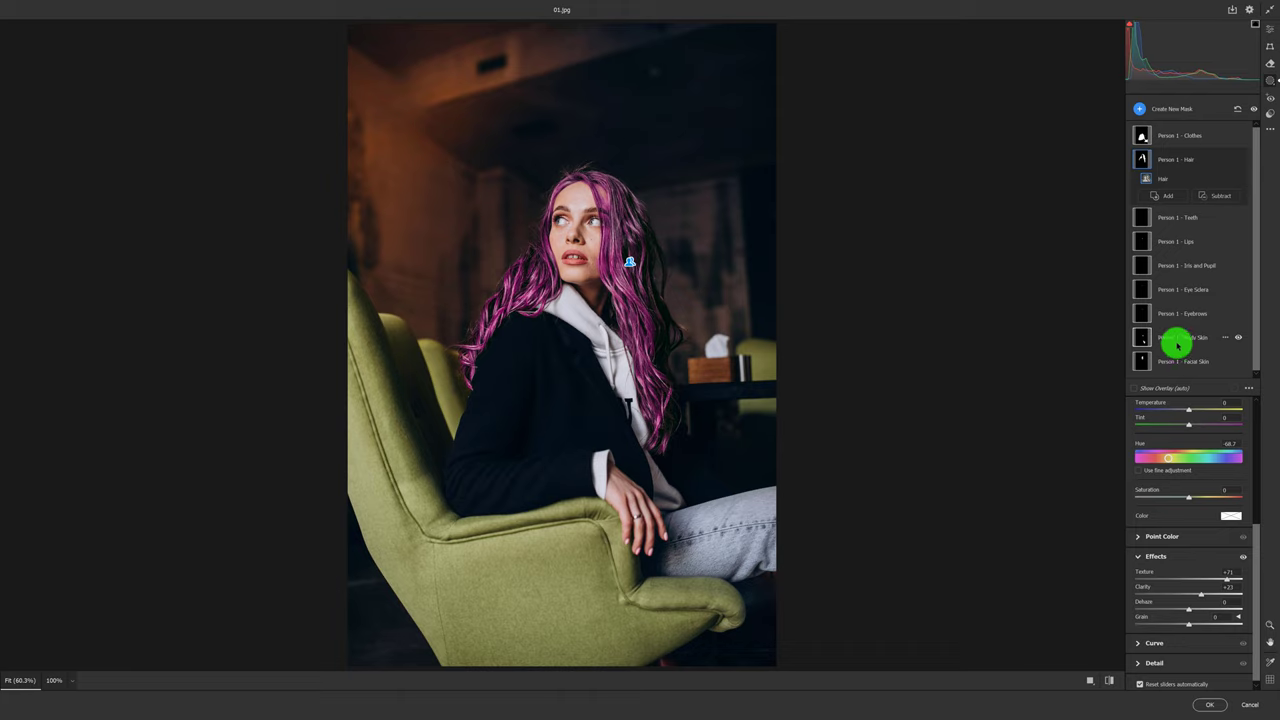
- Raise the Body Skin mask's exposure to +0.80
click(1184, 340)
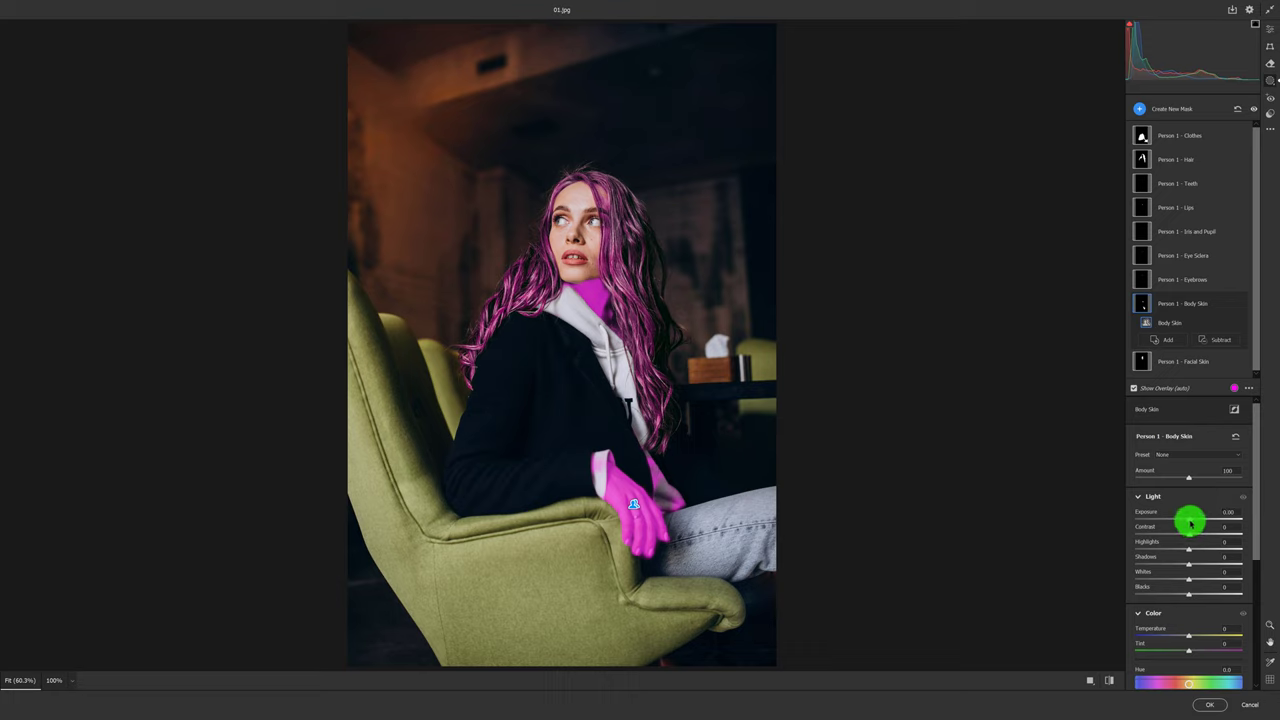
drag(1190, 523, 1202, 525)
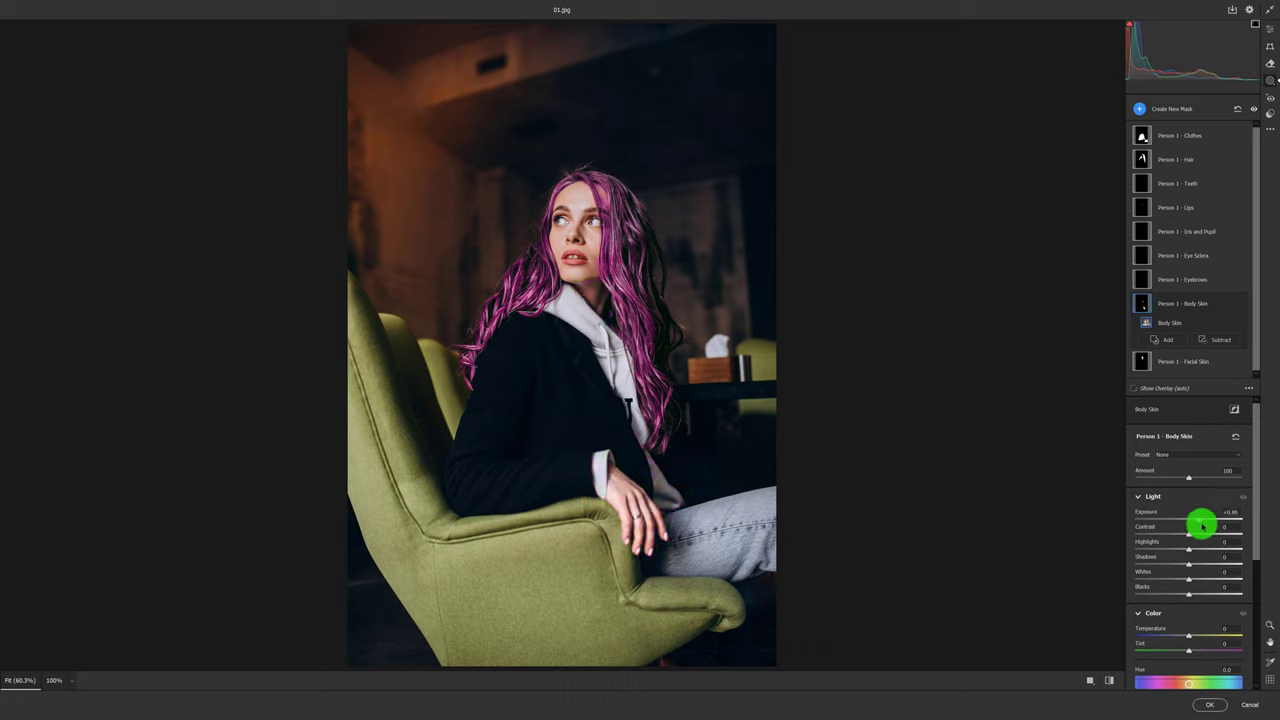
click(1258, 362)
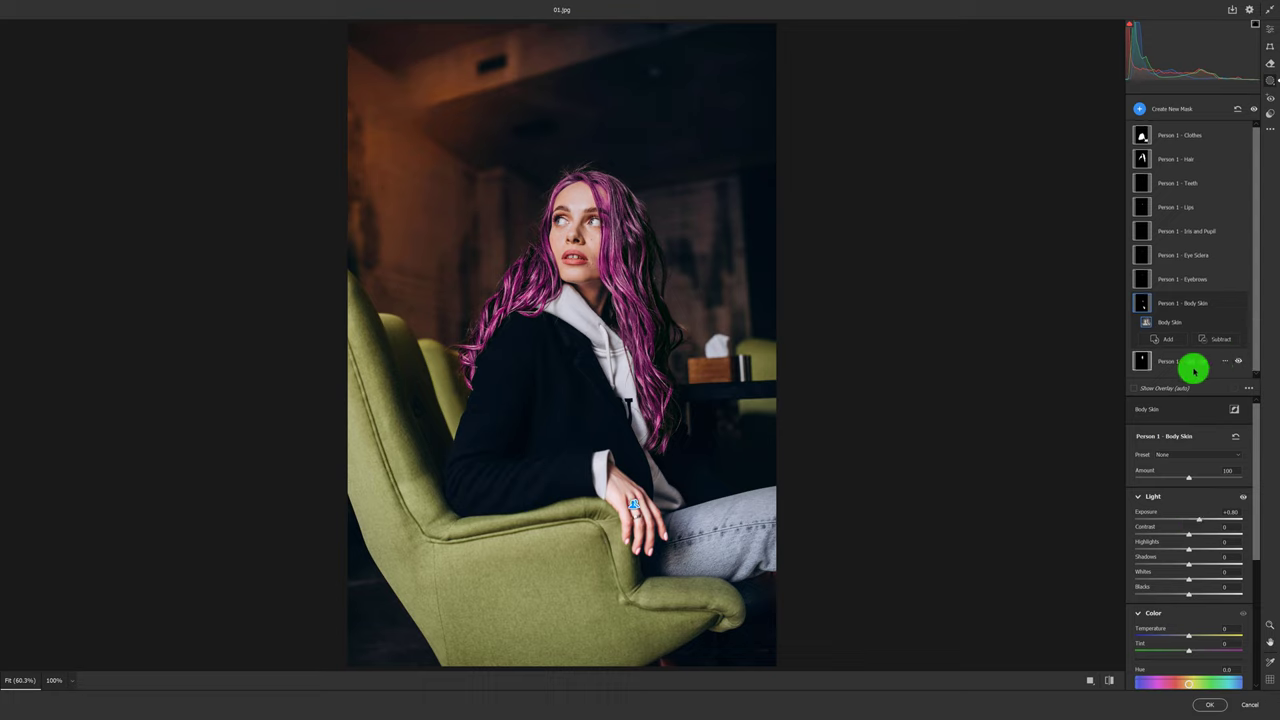
mouse_move(1185, 361)
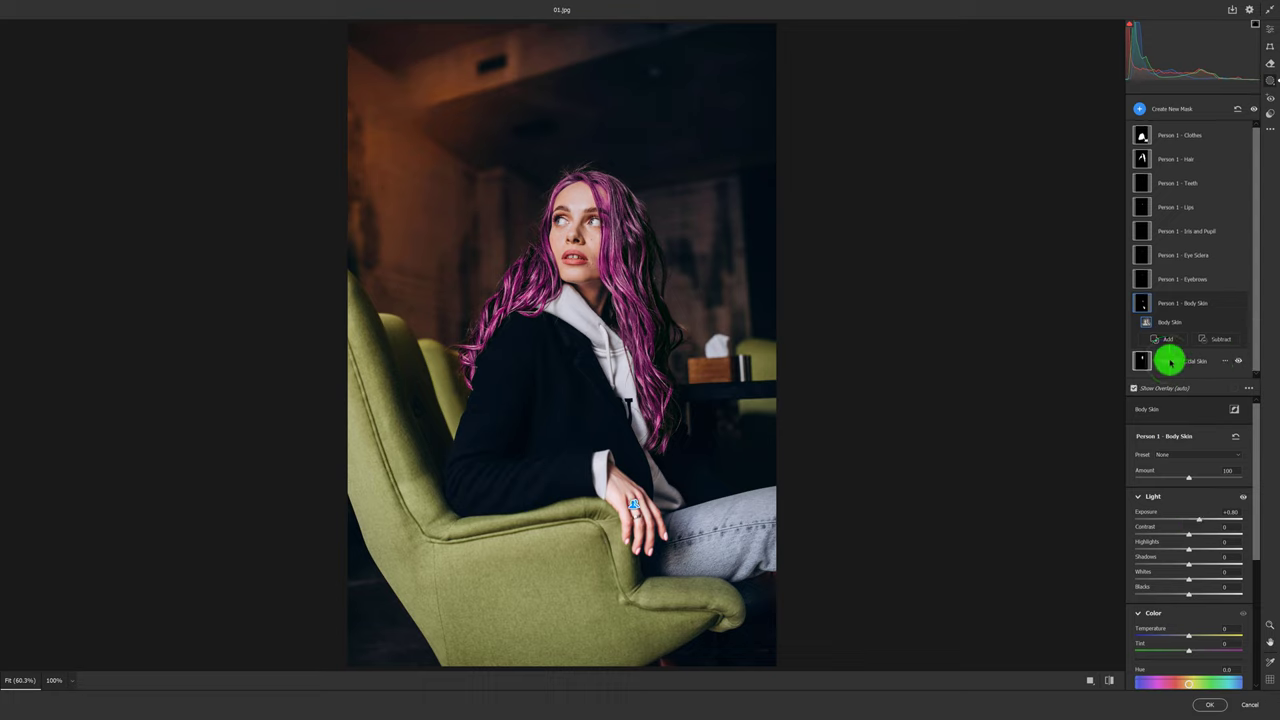
- Set the Facial Skin mask to Exposure +0.50, Highlights +11 and Whites +7
click(1170, 362)
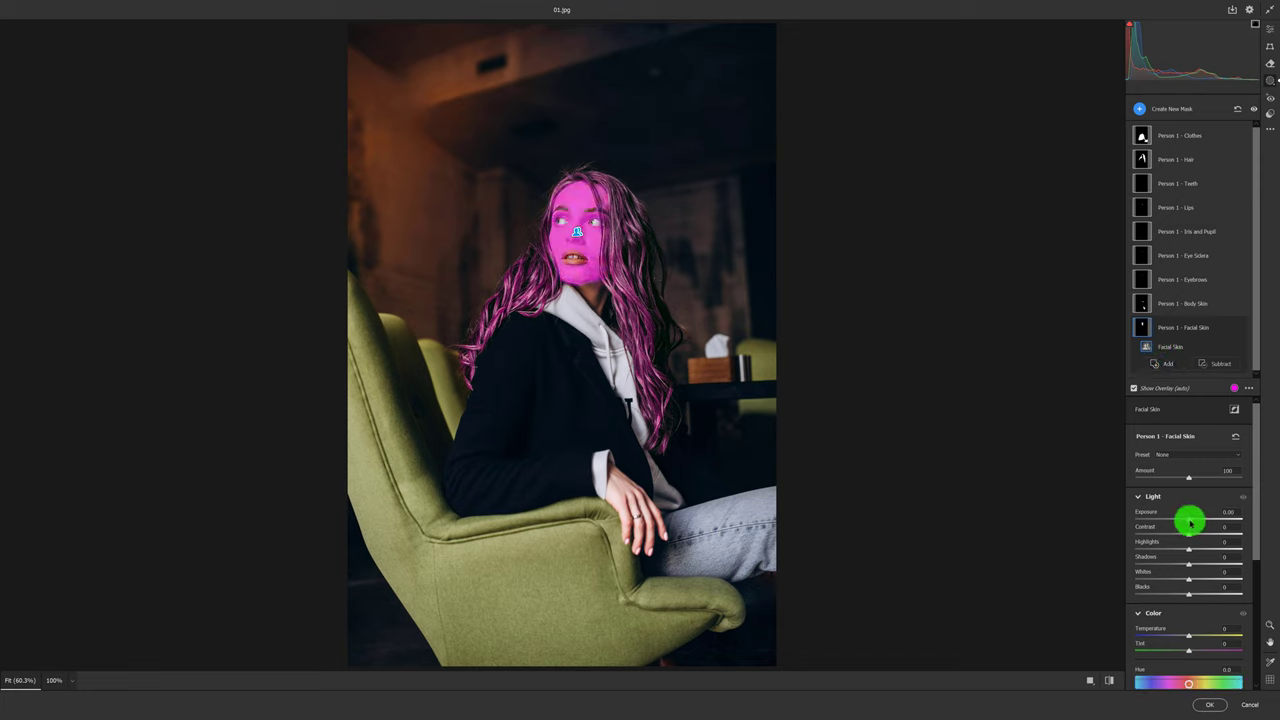
drag(1190, 523, 1197, 524)
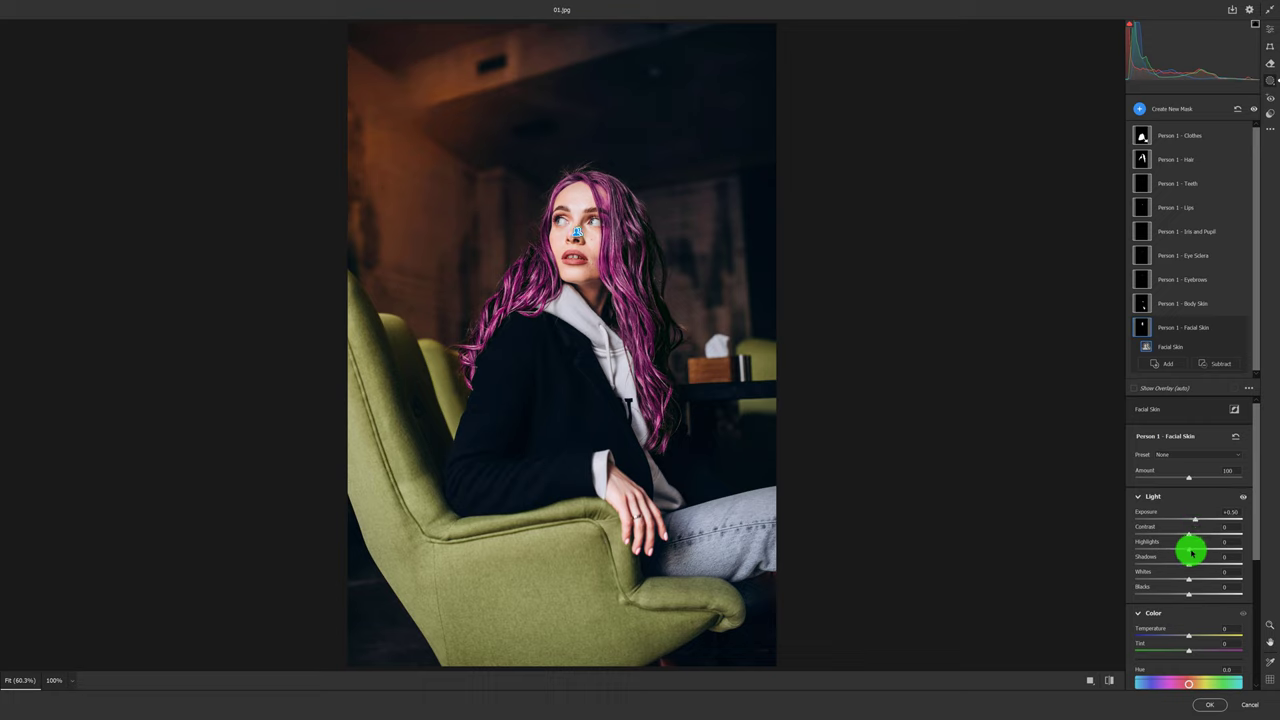
drag(1191, 551, 1197, 552)
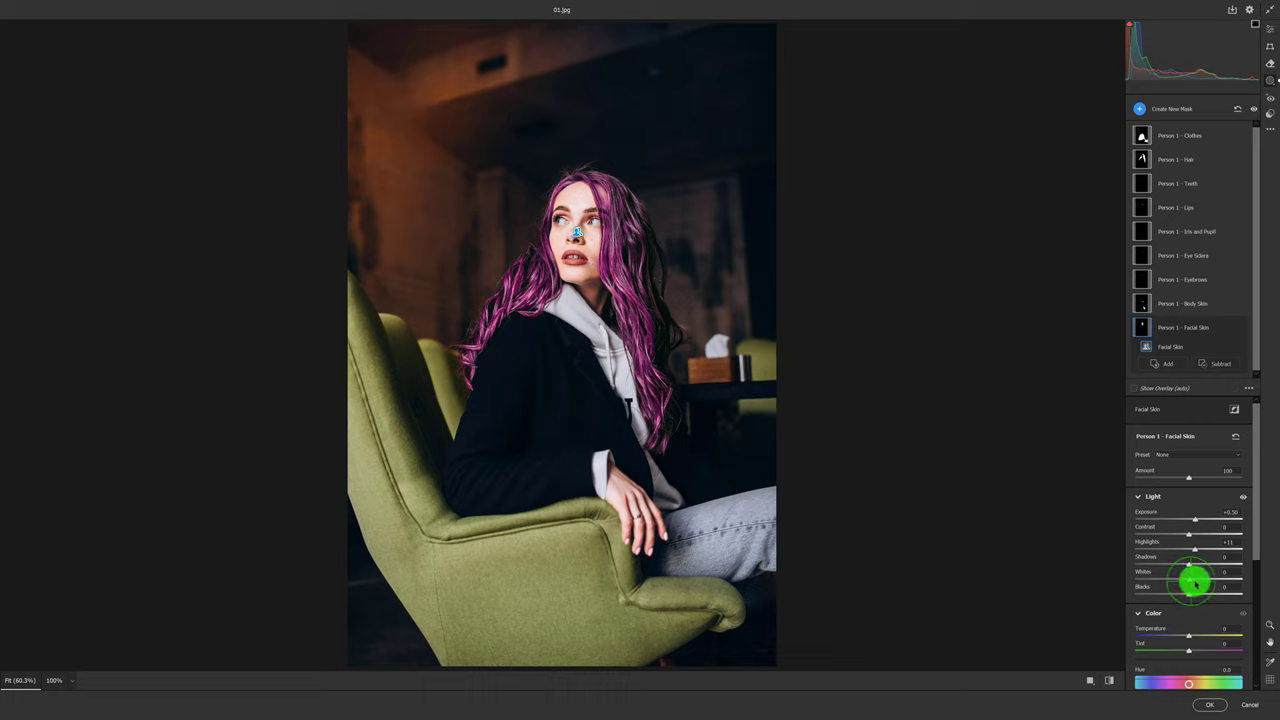
drag(1194, 582, 1197, 583)
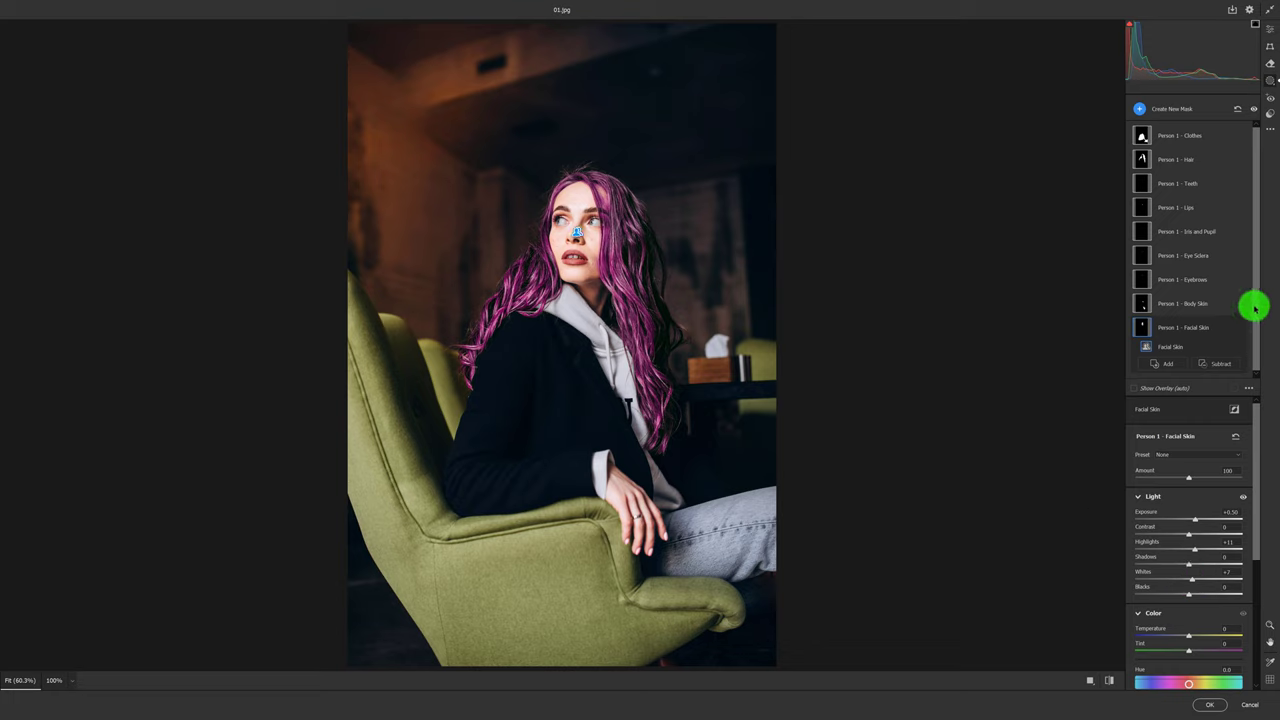
- On the Clothes mask, increase Texture and Clarity and lower Shadows to -23
click(1180, 138)
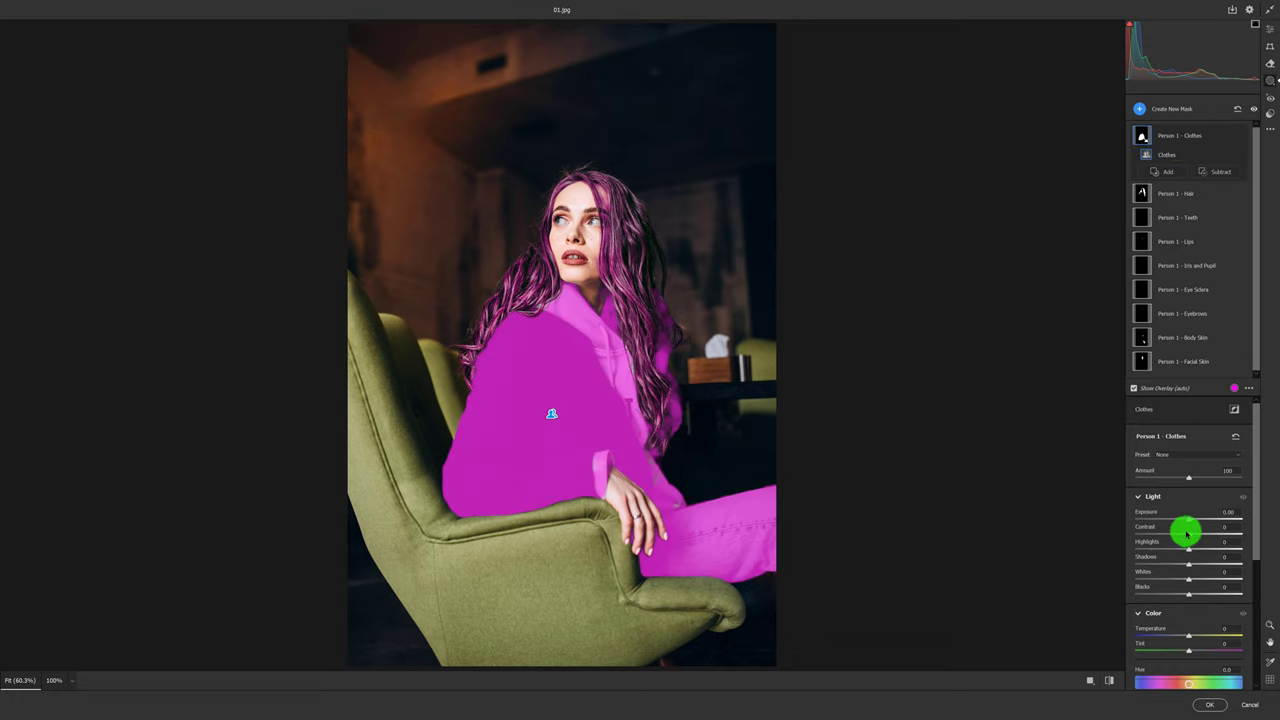
drag(1257, 533, 1255, 620)
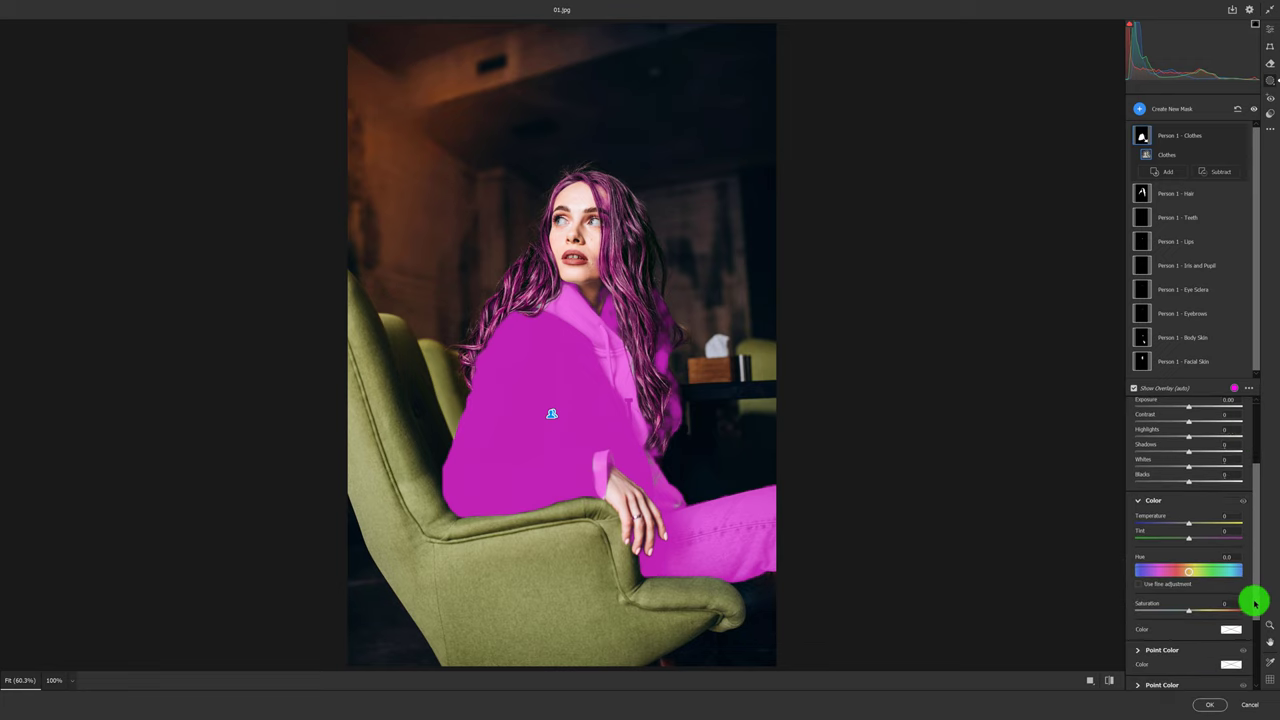
scroll(1253, 621, down, 1)
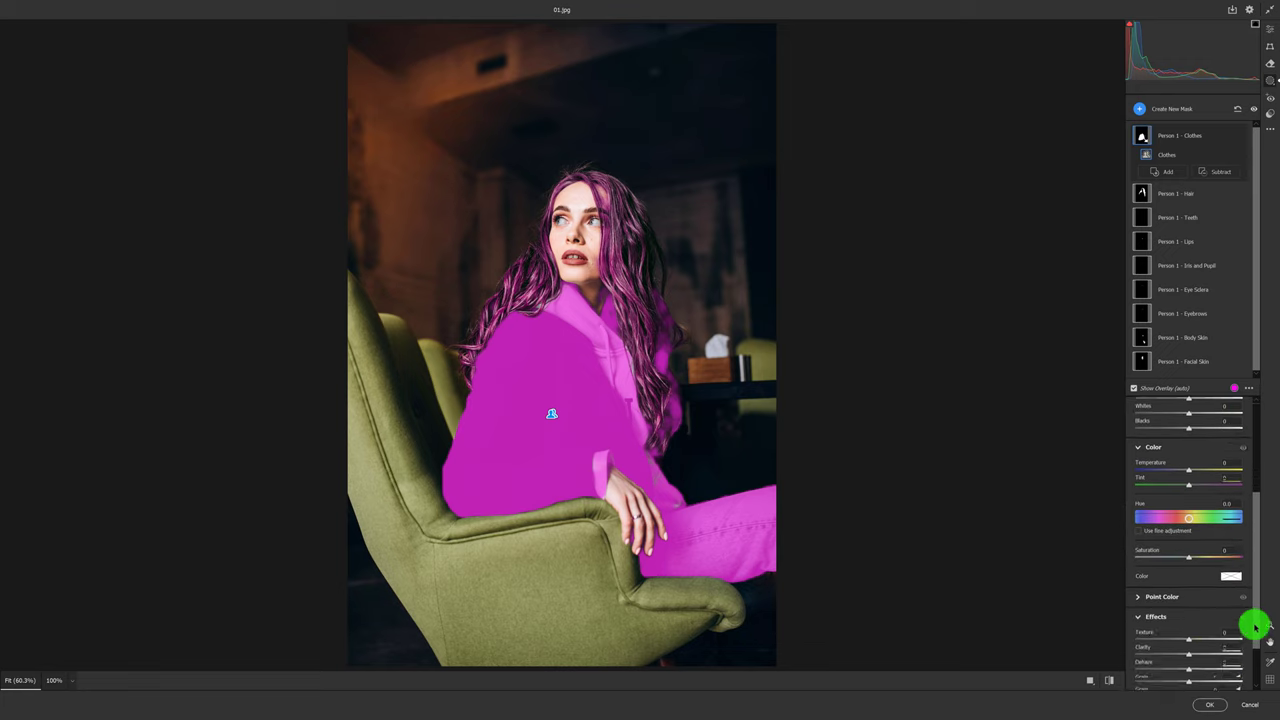
scroll(1245, 613, down, 1)
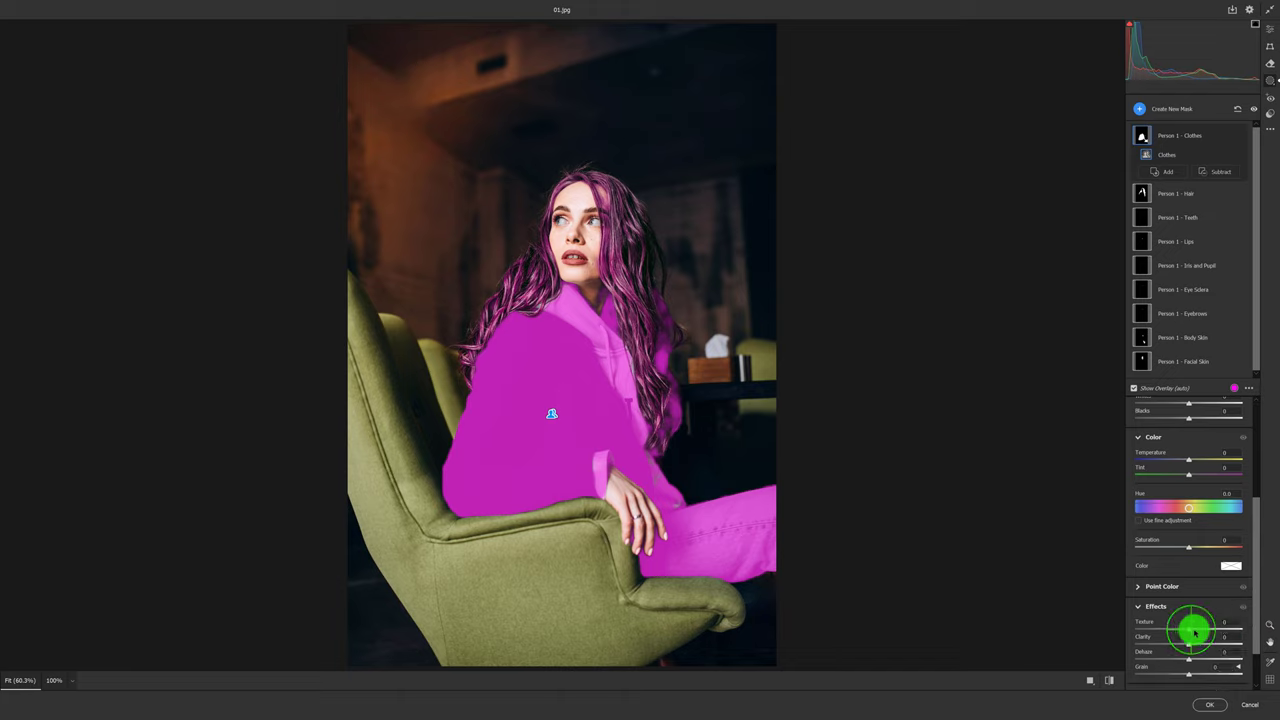
drag(1204, 633, 1213, 634)
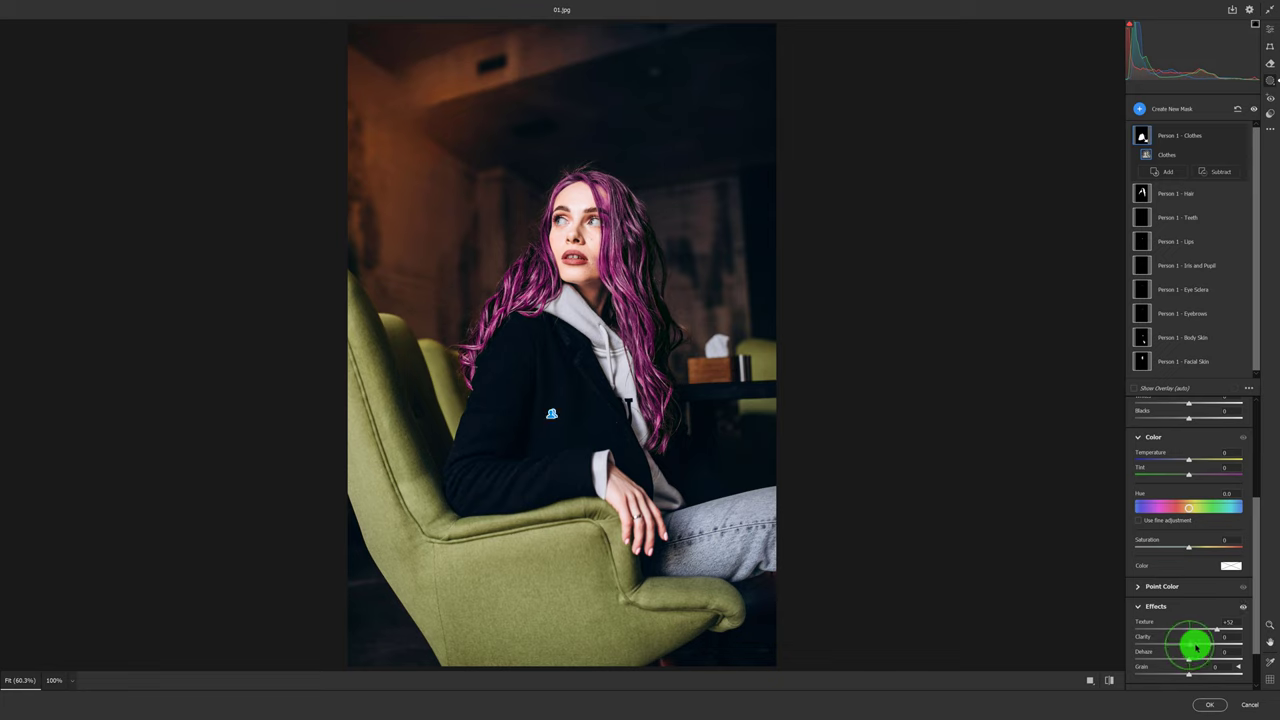
drag(1205, 646, 1208, 648)
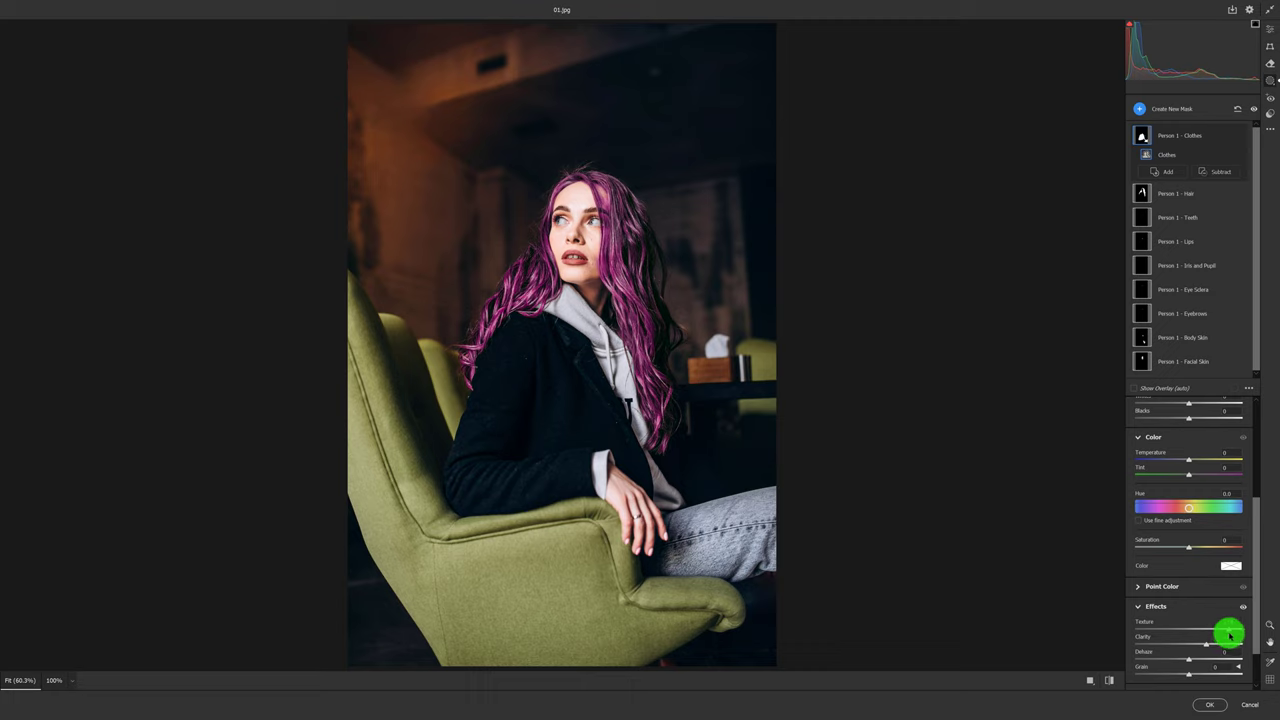
drag(1218, 637, 1220, 635)
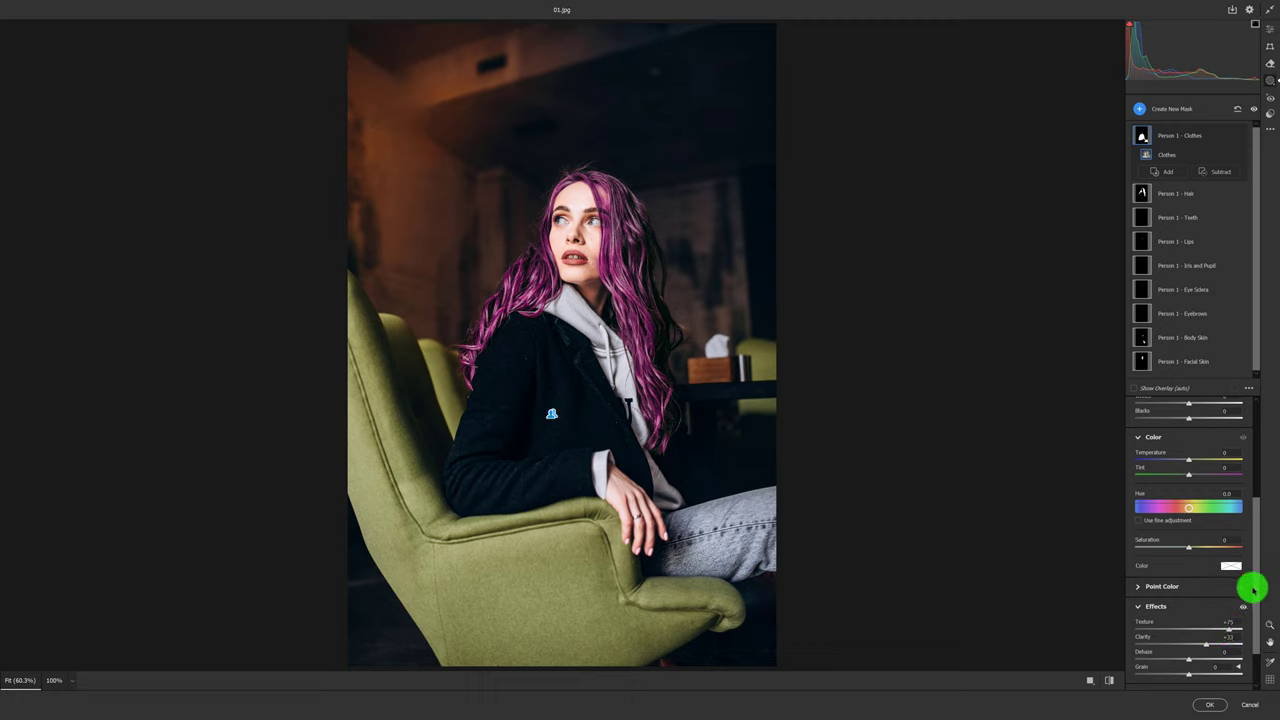
drag(1256, 585, 1254, 534)
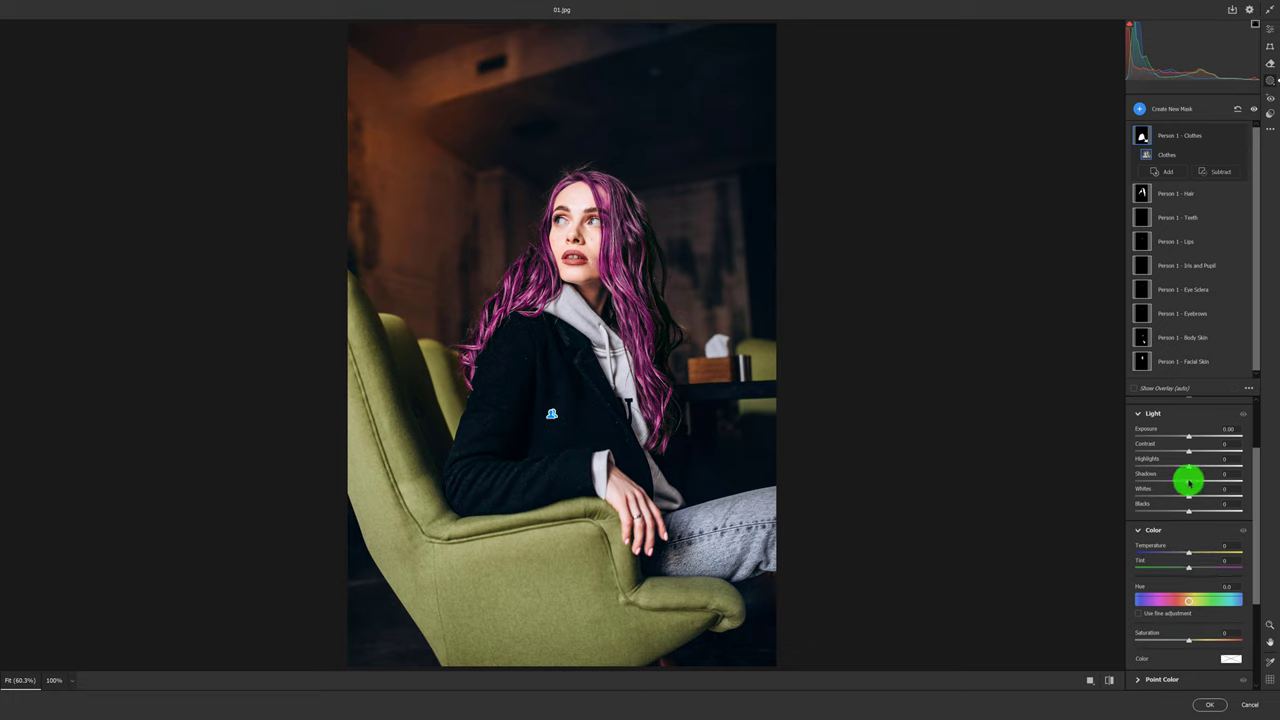
drag(1188, 483, 1180, 484)
mouse_move(1140, 109)
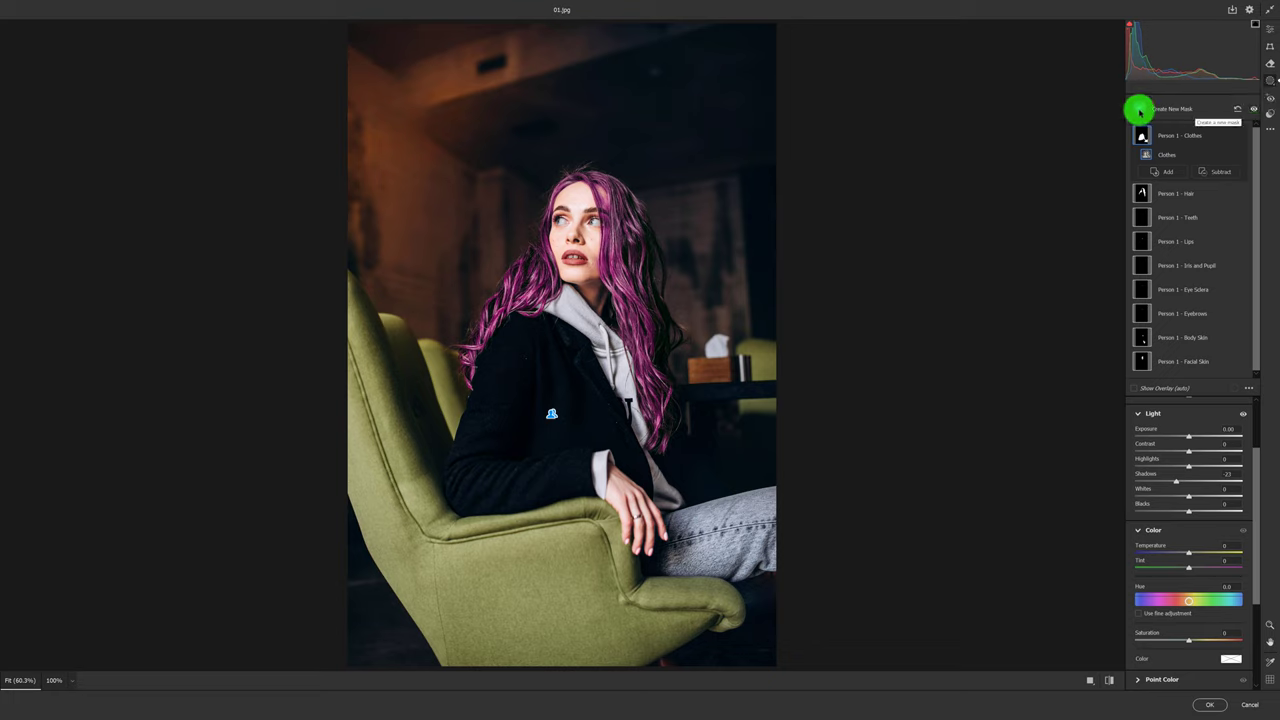
- Add a Background mask with Exposure -1.70, Temperature +68 and Texture -32
click(1139, 109)
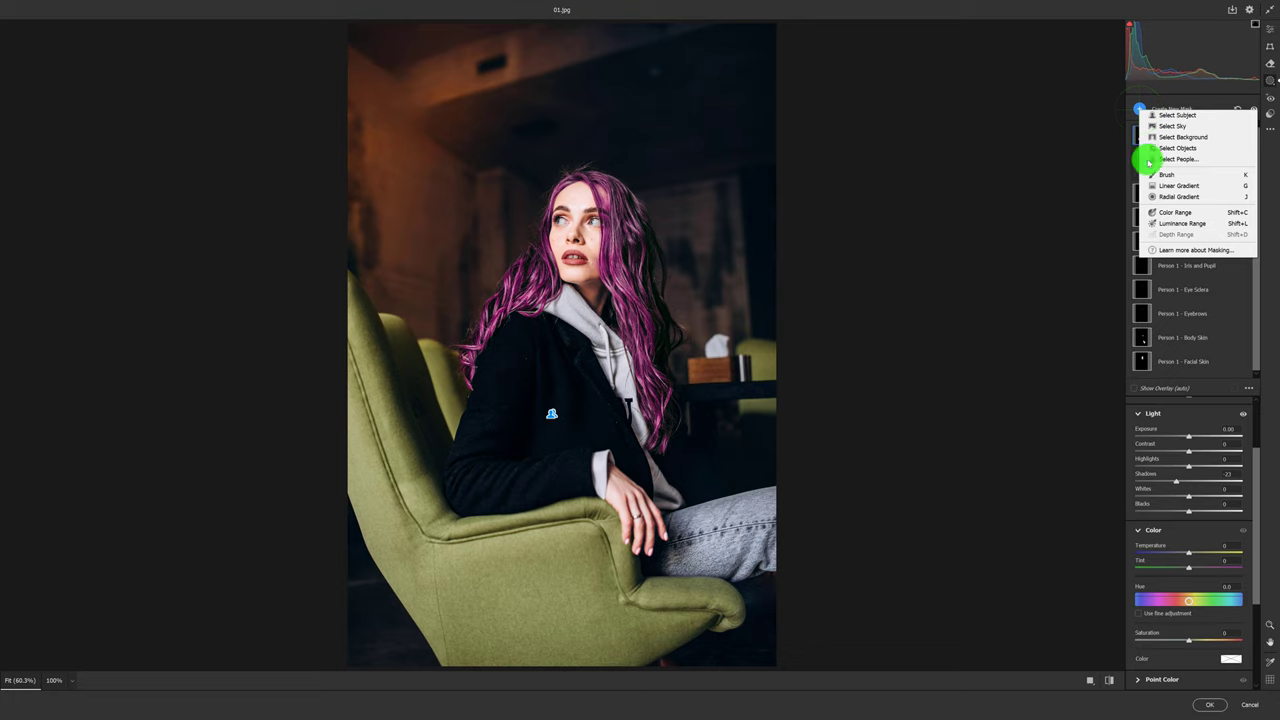
click(1208, 139)
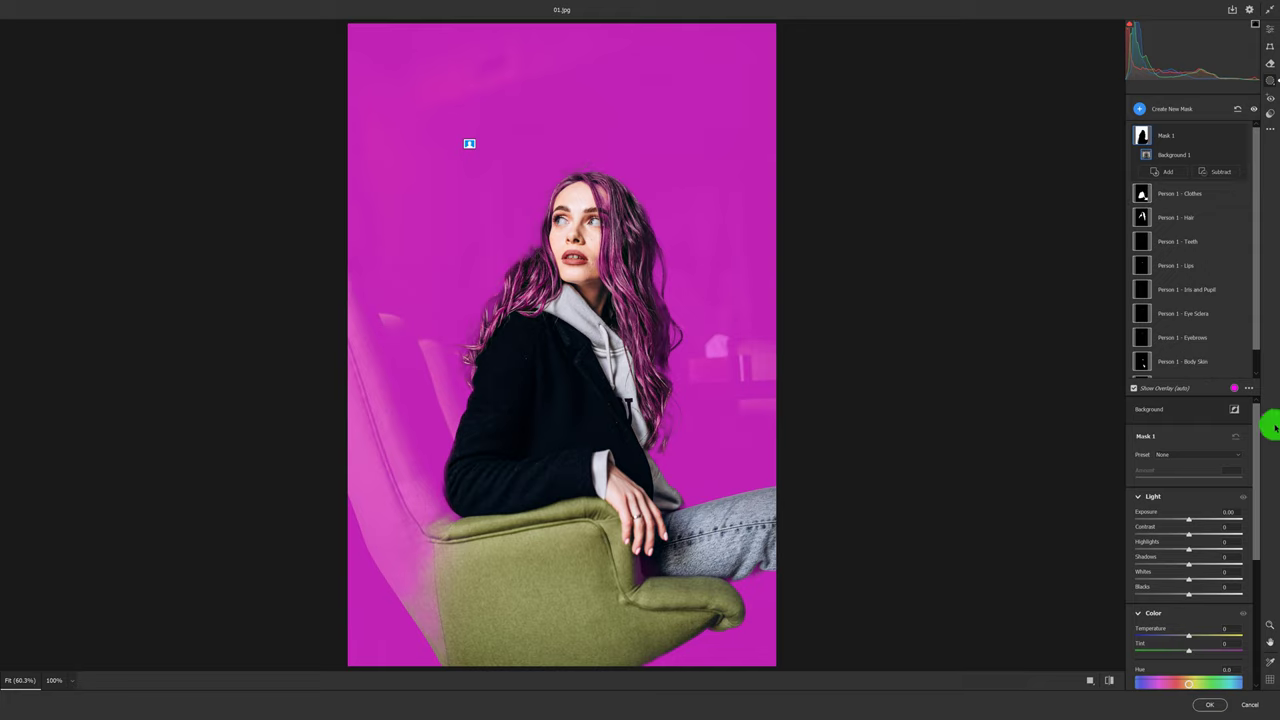
drag(1257, 452, 1257, 458)
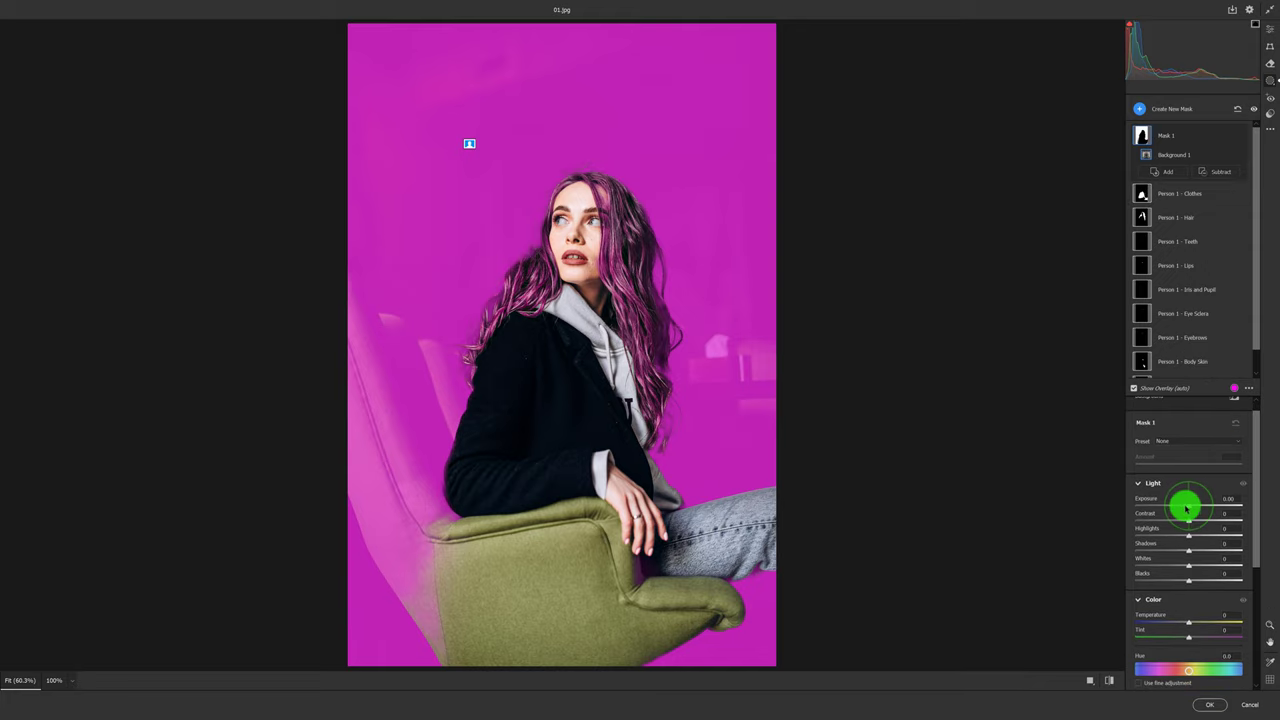
drag(1189, 508, 1166, 509)
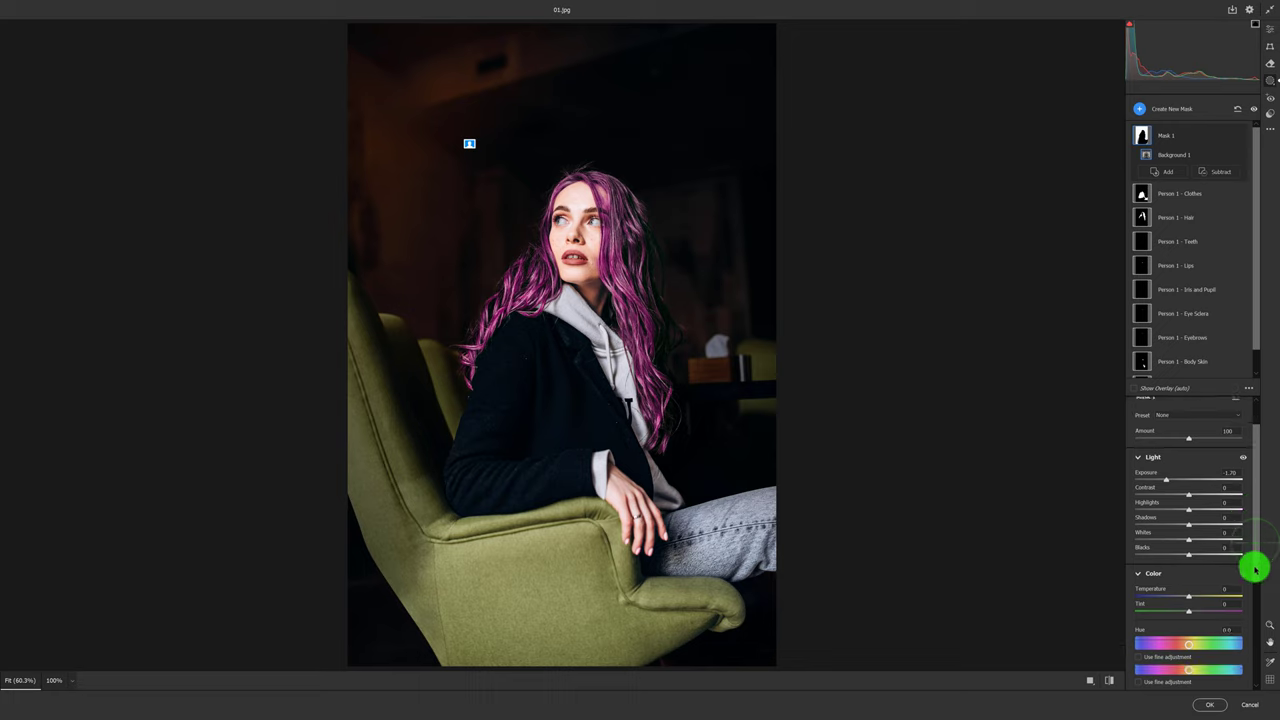
mouse_move(1256, 548)
mouse_down()
mouse_move(1252, 571)
mouse_move(1218, 572)
mouse_up()
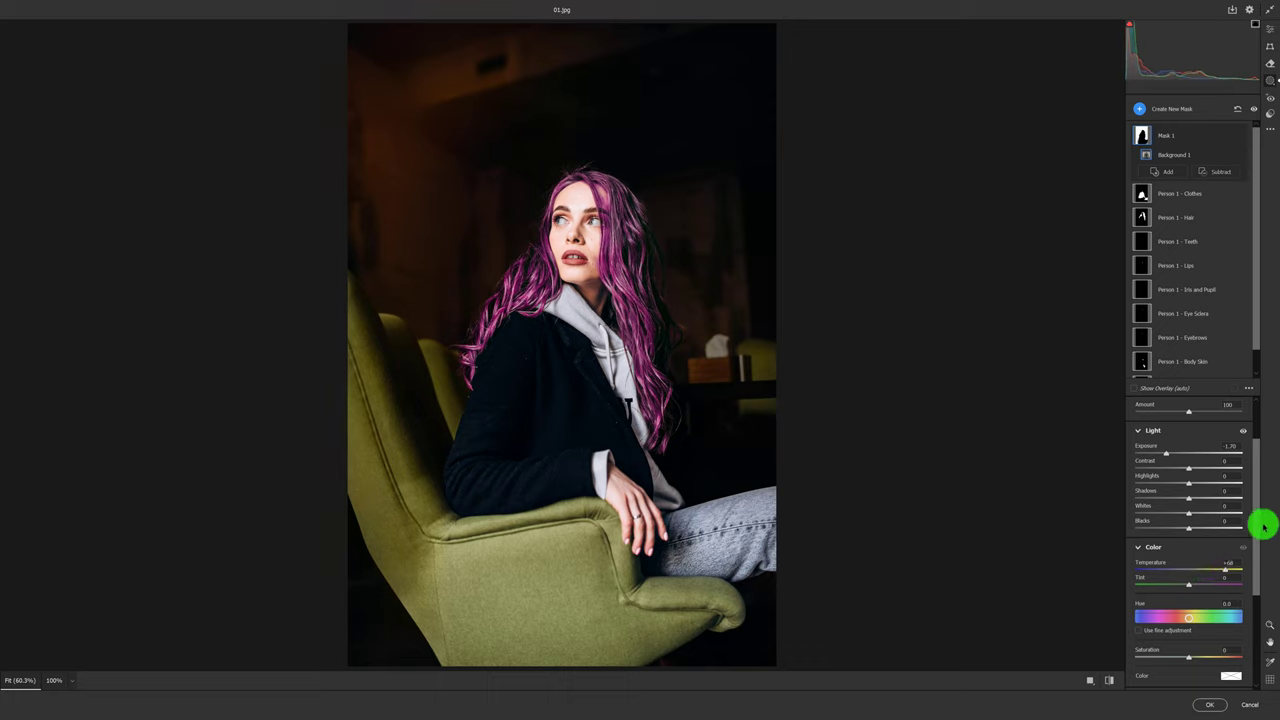
mouse_move(1250, 523)
mouse_down()
mouse_move(1254, 568)
mouse_move(1231, 580)
mouse_up()
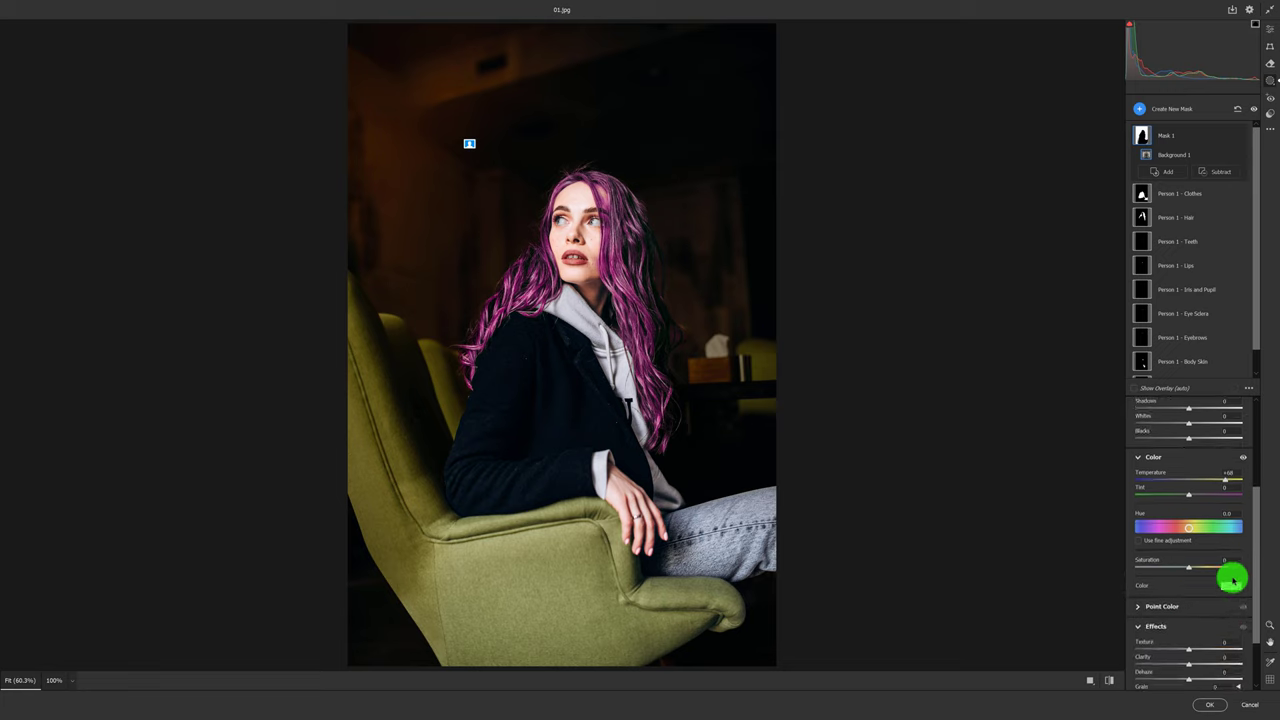
click(1188, 653)
drag(1185, 653, 1182, 653)
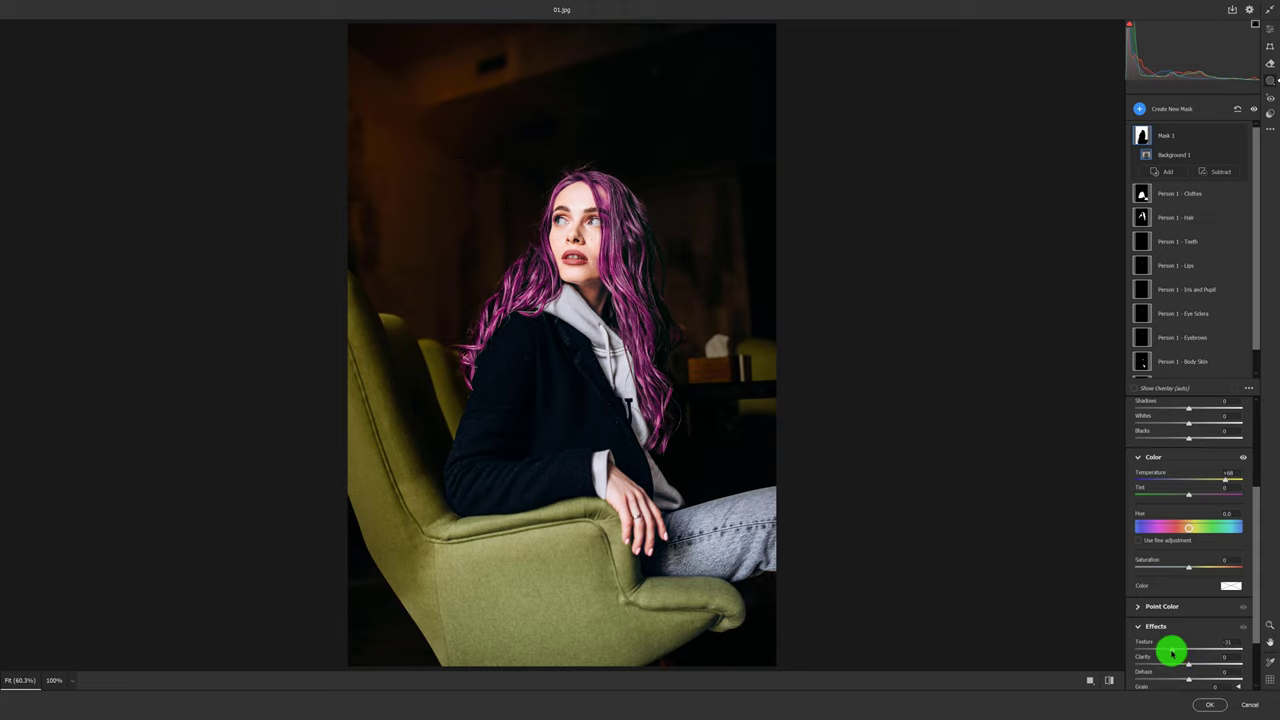
- Return to whole-image editing and set the global Blacks to -5
click(1269, 30)
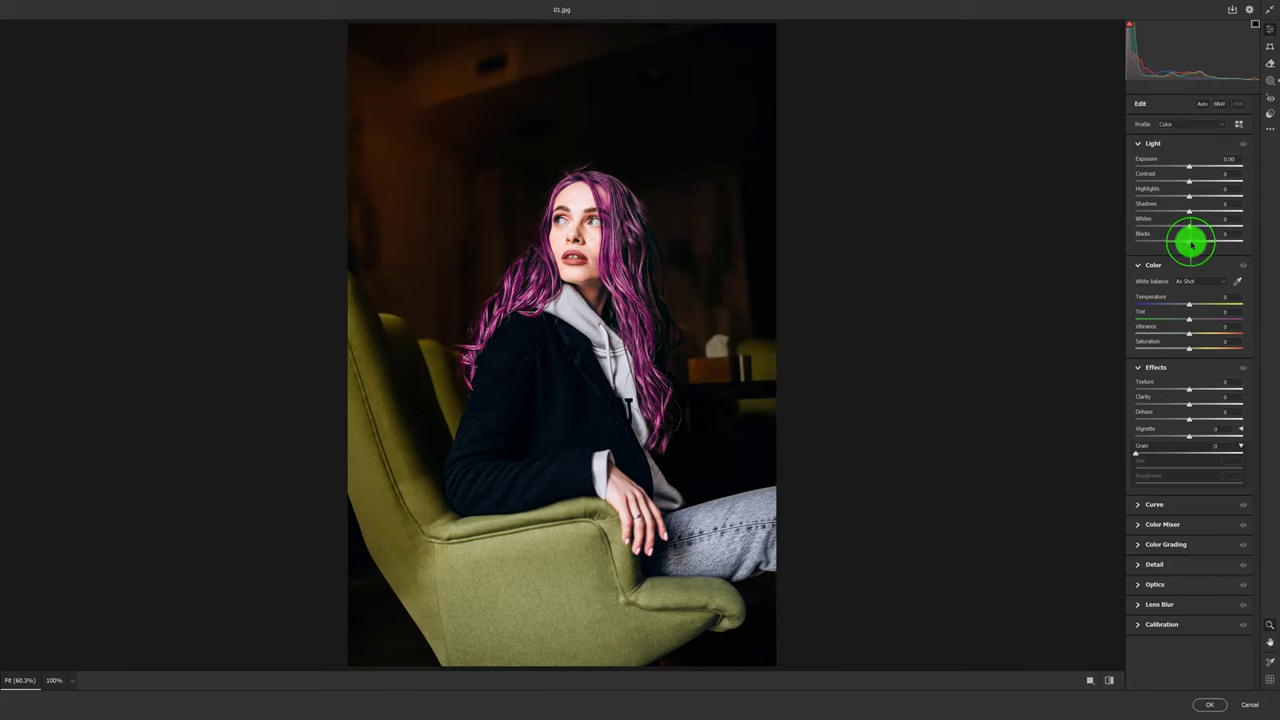
drag(1191, 243, 1188, 243)
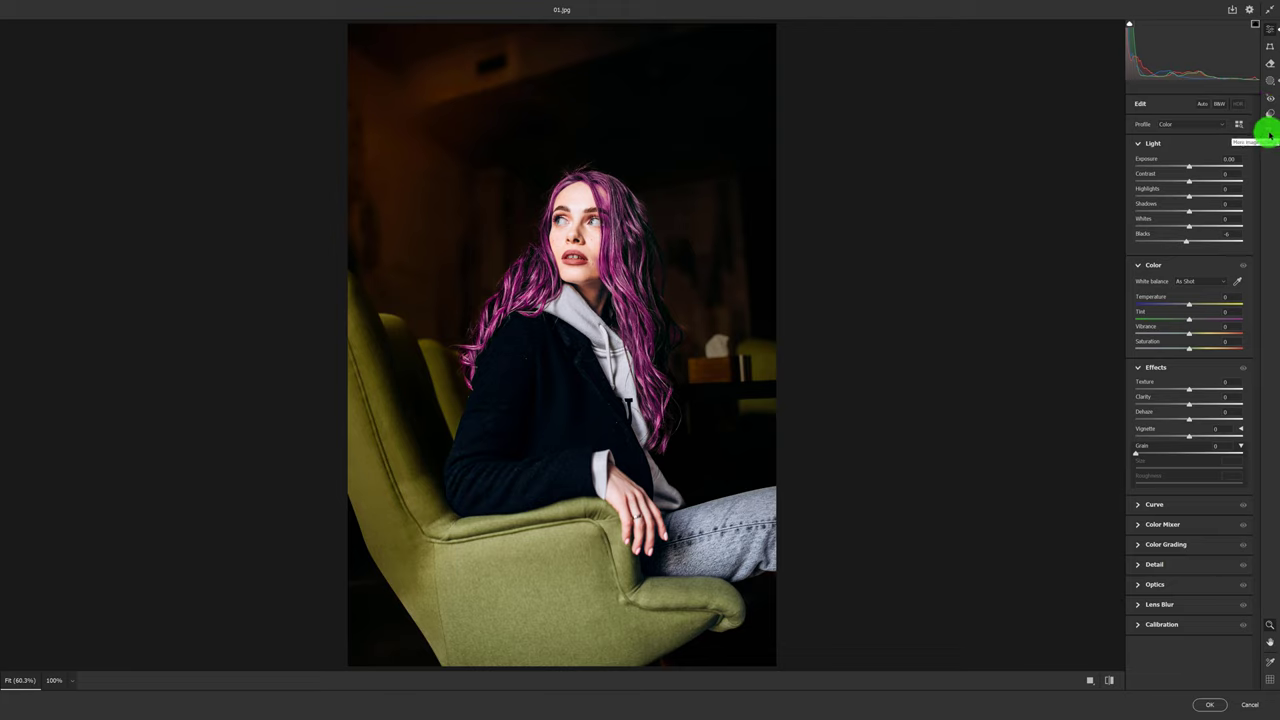
click(1271, 134)
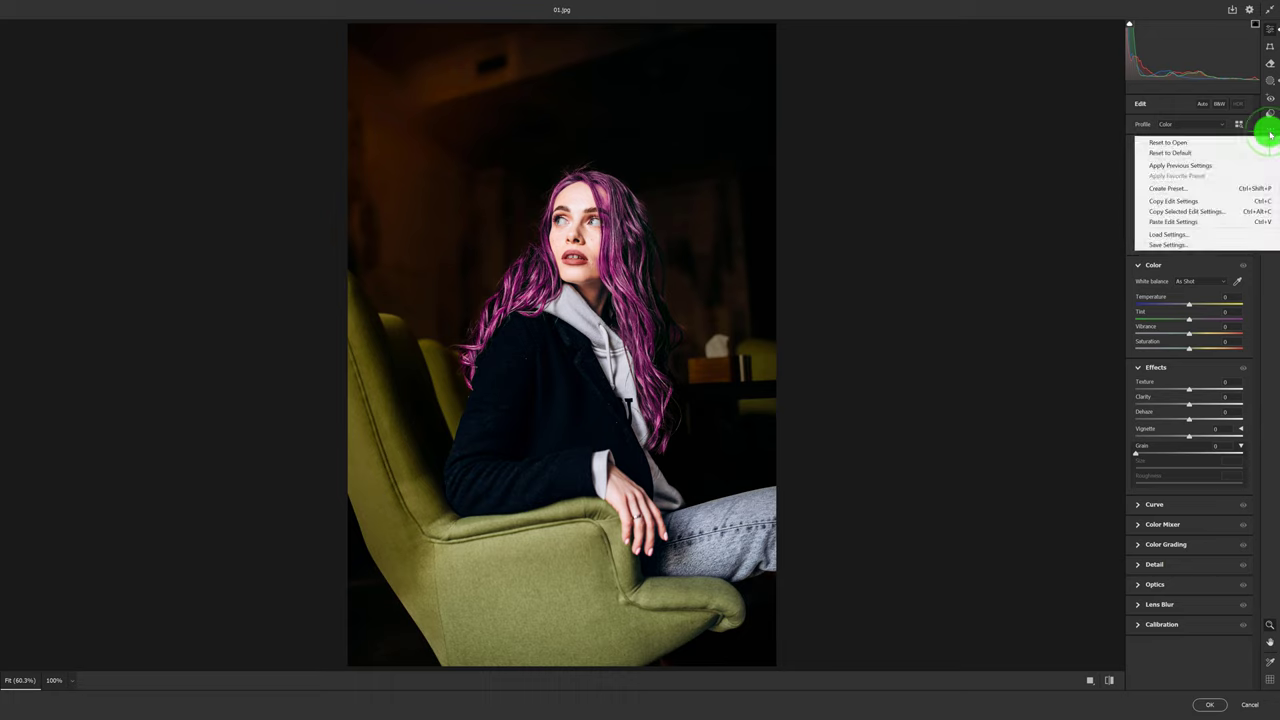
- Start a new Camera Raw preset, appending 'saç' so the name ends in 'Mor saç'
click(1181, 190)
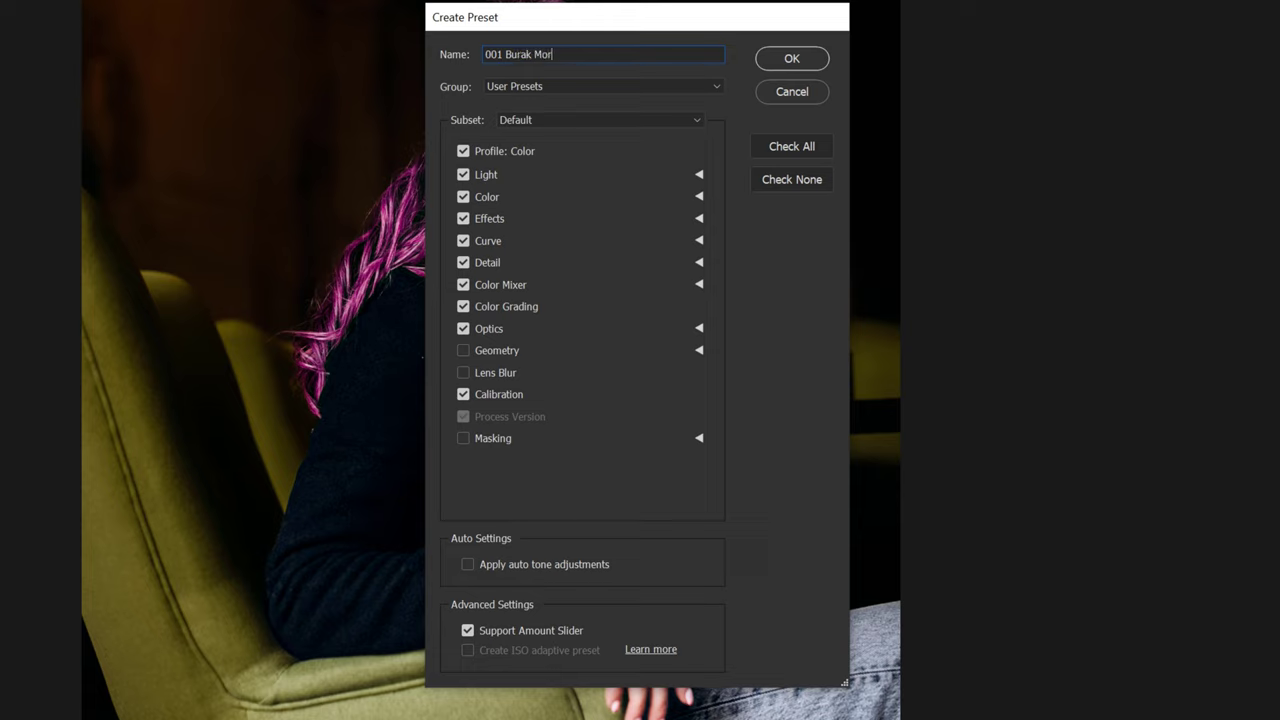
text(saç)
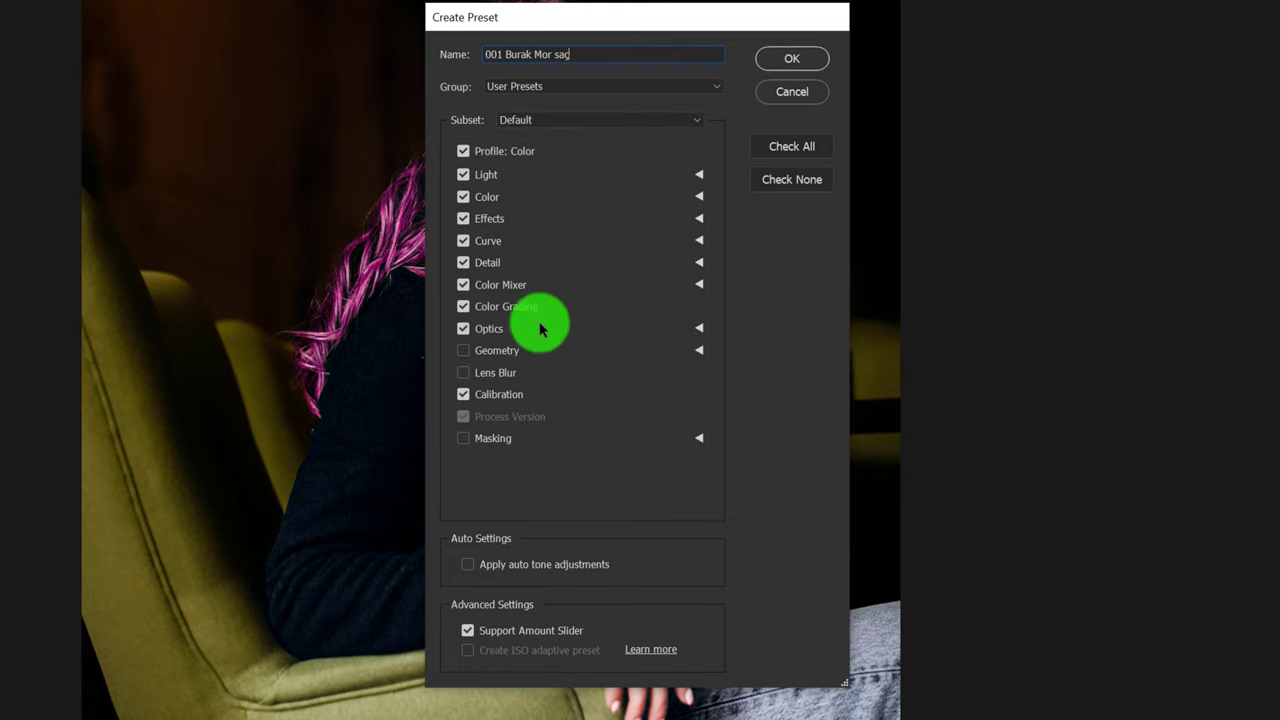
- Tick Masking to include every mask in the 'Mor saç' preset and save it
click(463, 440)
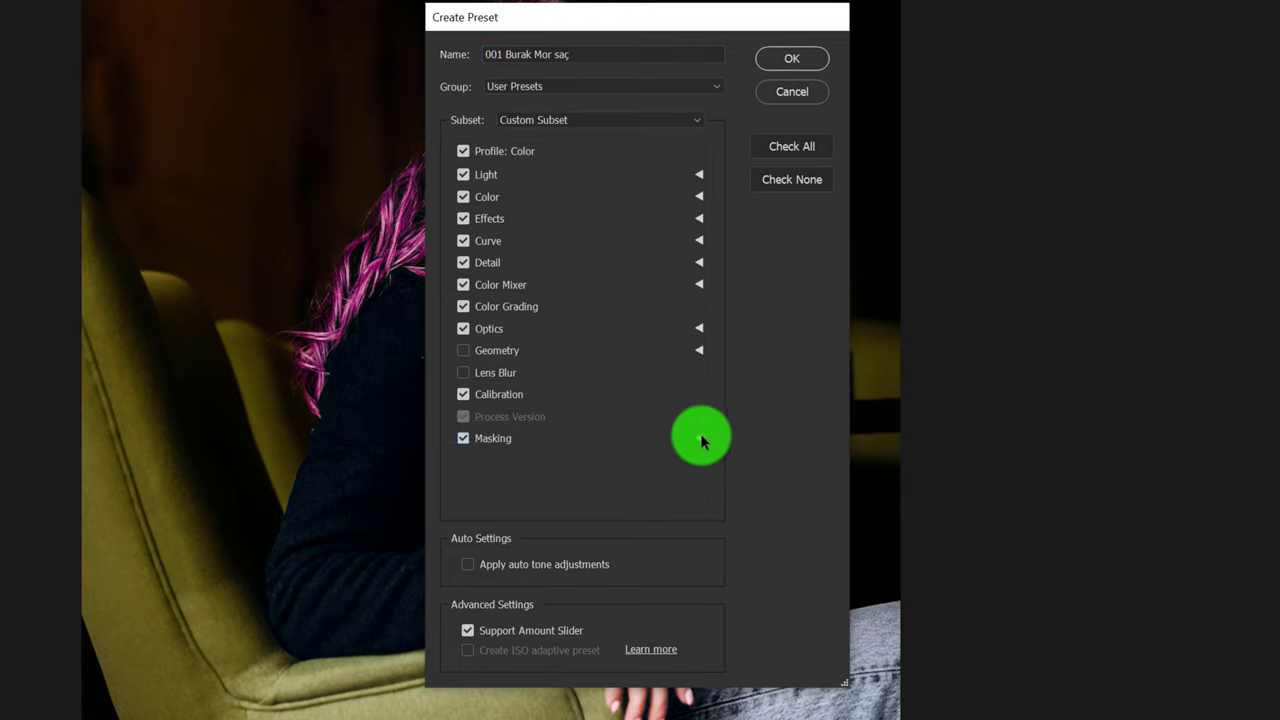
click(698, 440)
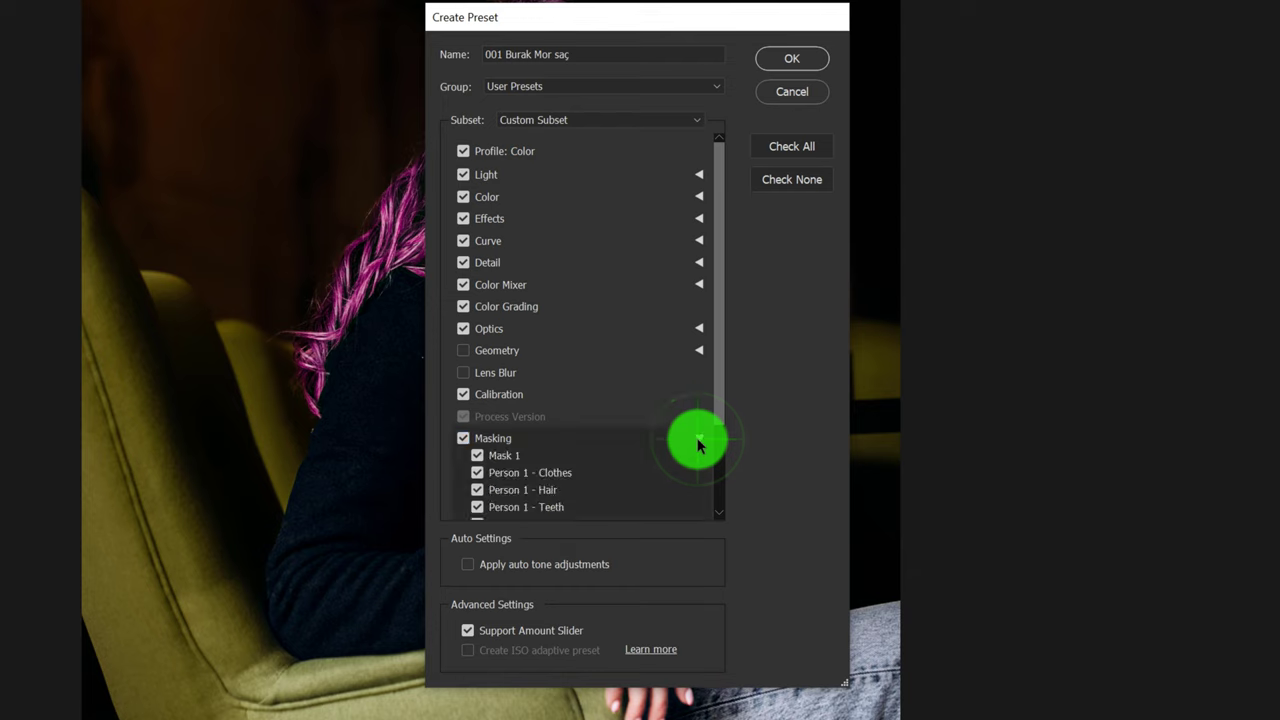
scroll(711, 457, down, 1)
scroll(711, 480, down, 3)
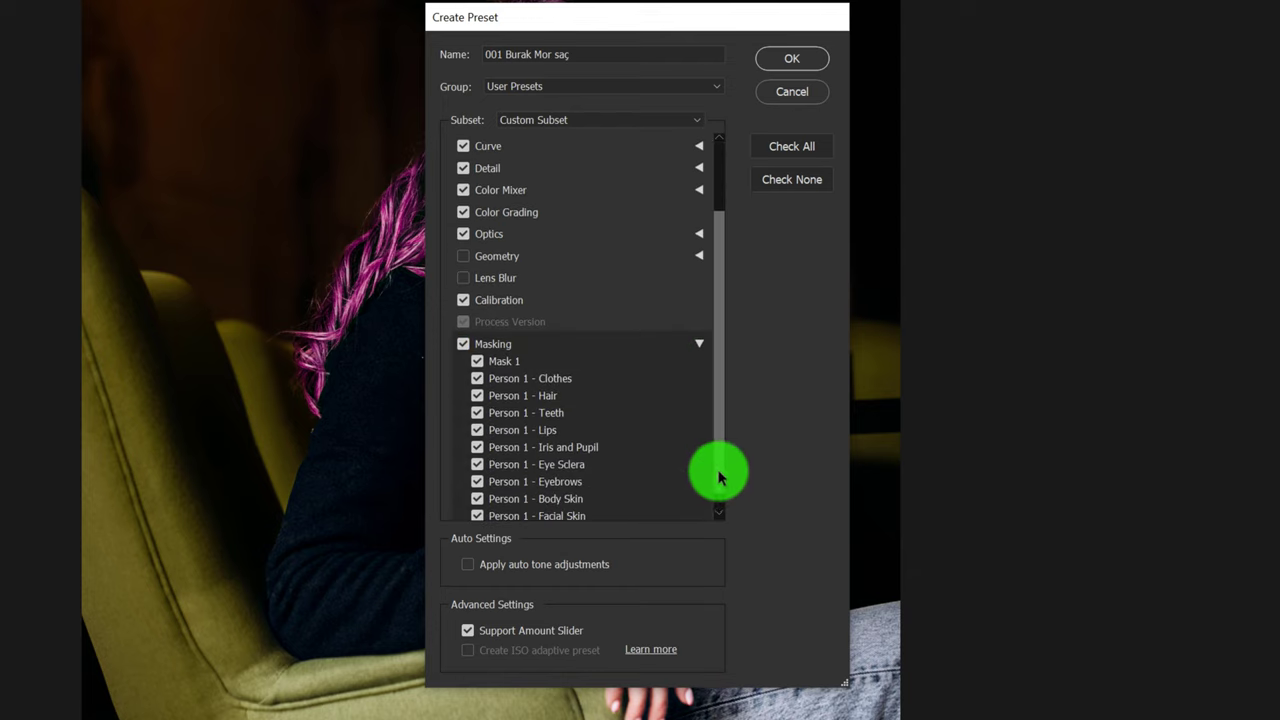
click(721, 484)
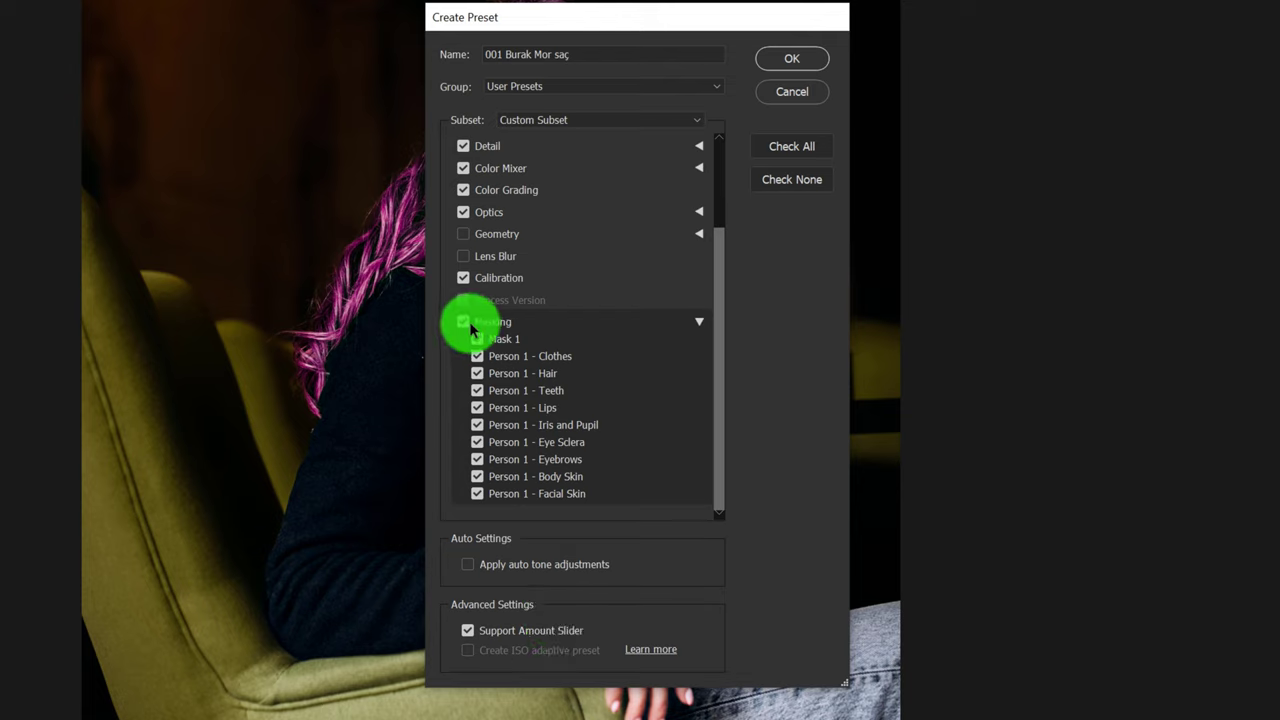
click(778, 58)
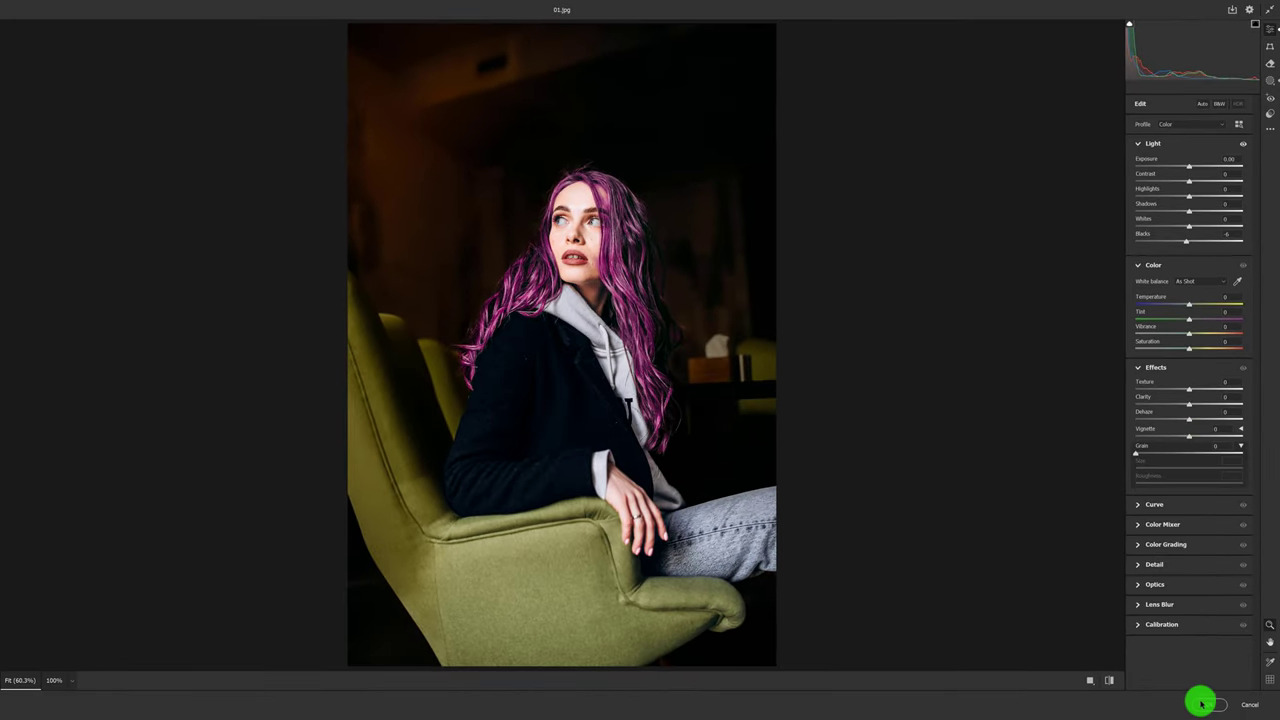
- Apply the Camera Raw edit to 01.jpg, compare it with the original, then switch to 02.jpg
click(1208, 705)
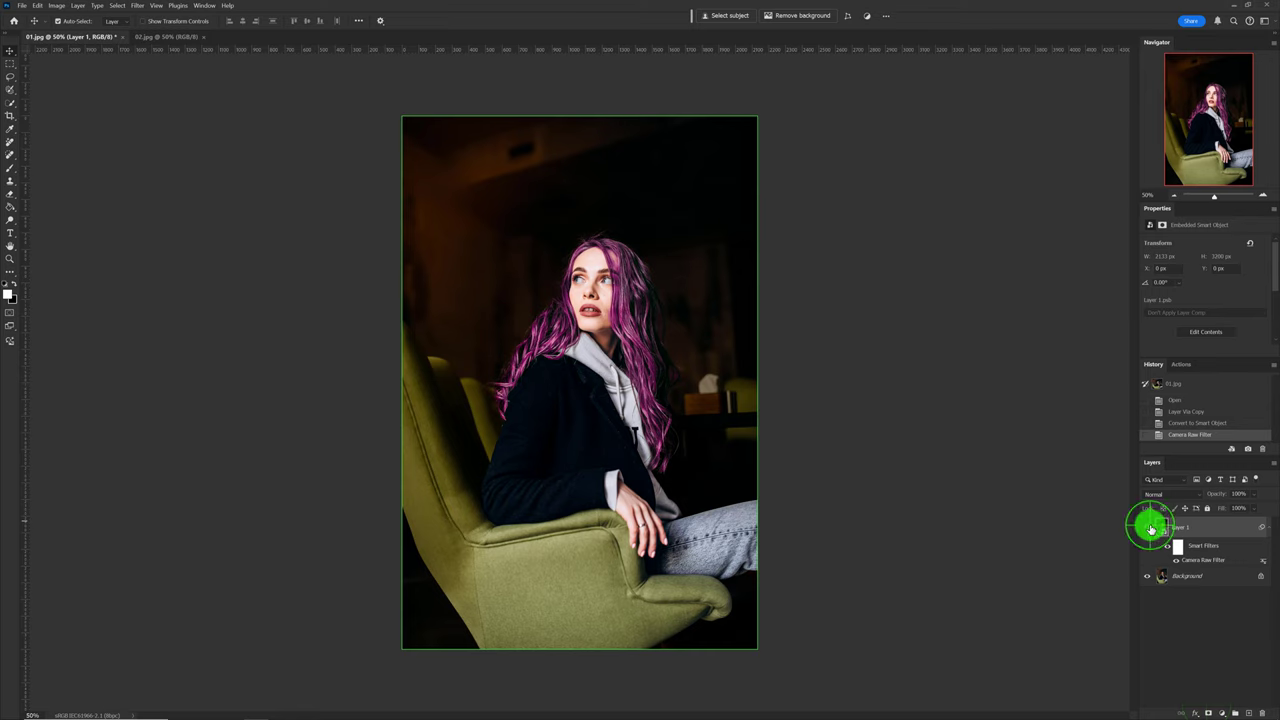
click(1149, 528)
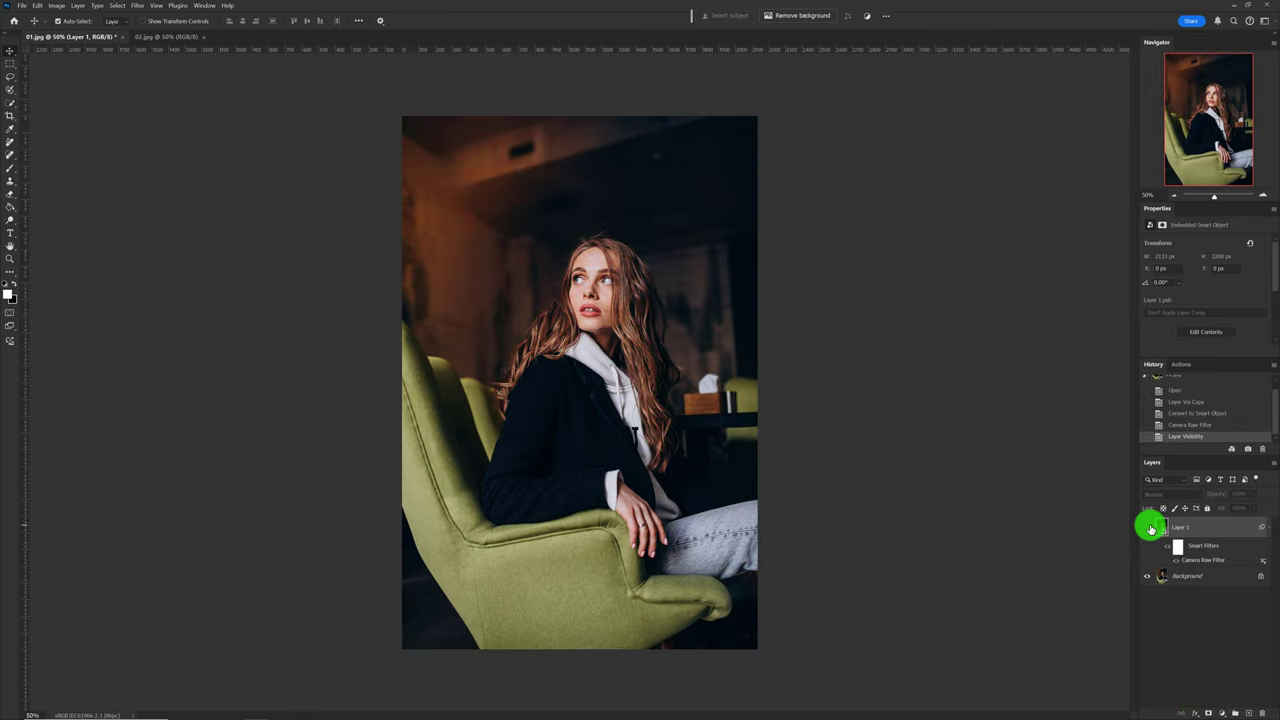
click(1149, 528)
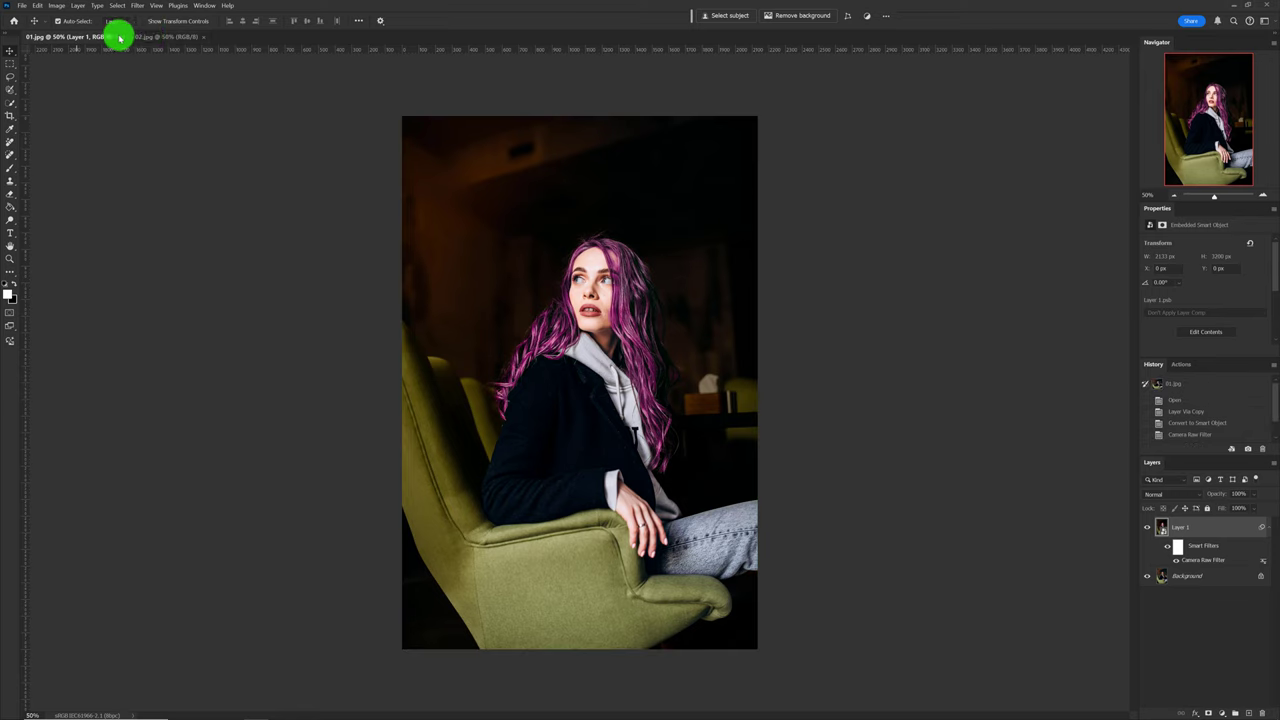
click(150, 37)
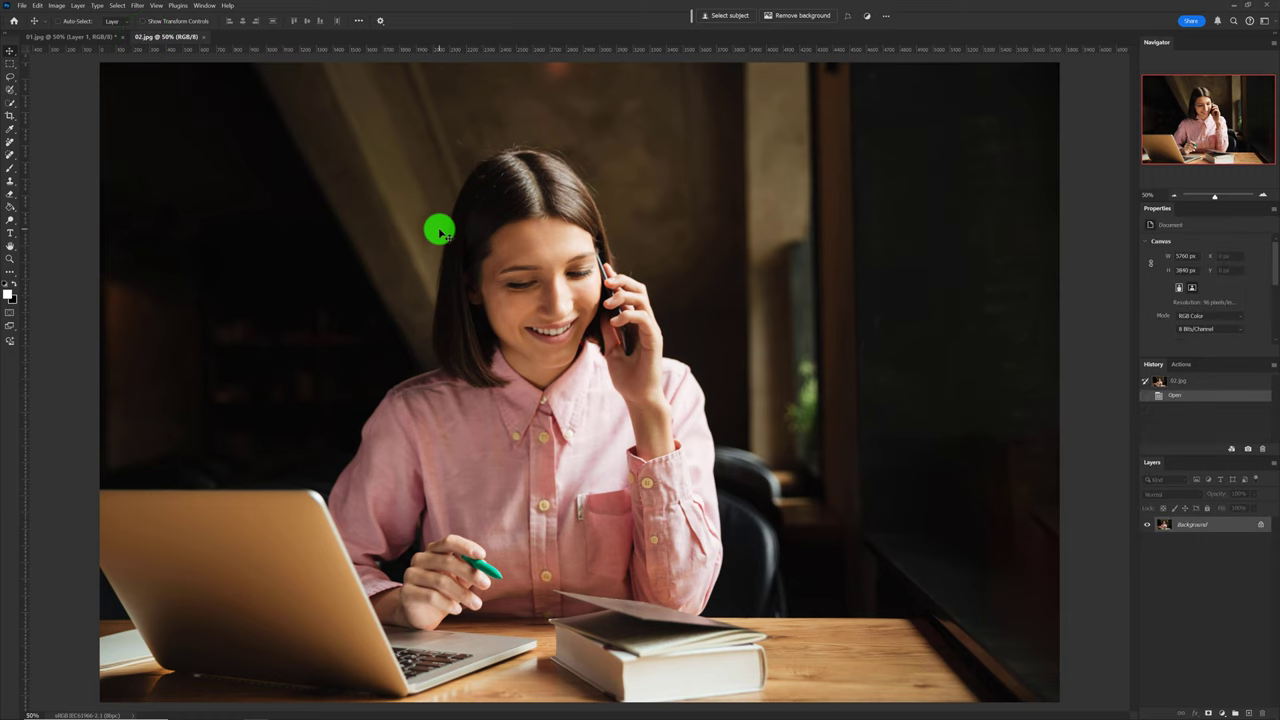
- Duplicate 02.jpg's background into a smart-object layer and open the Camera Raw Filter on it
scroll(440, 232, down, 1)
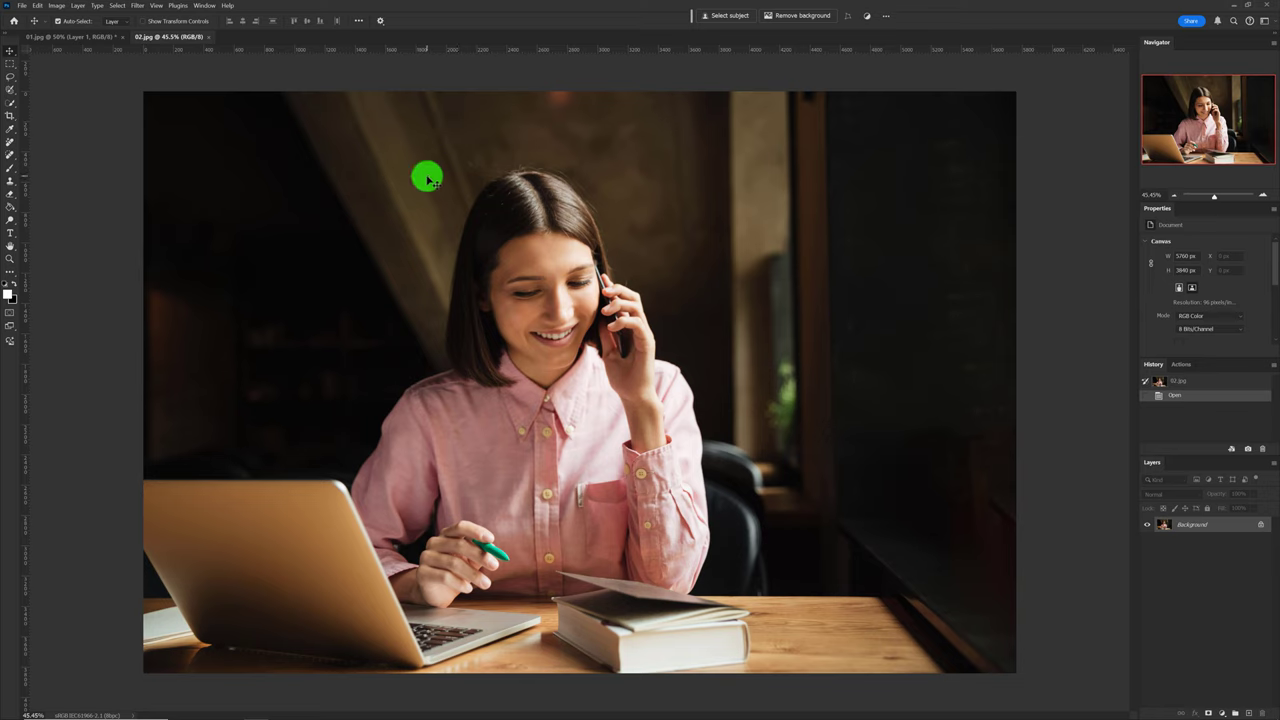
key(ctrl+j)
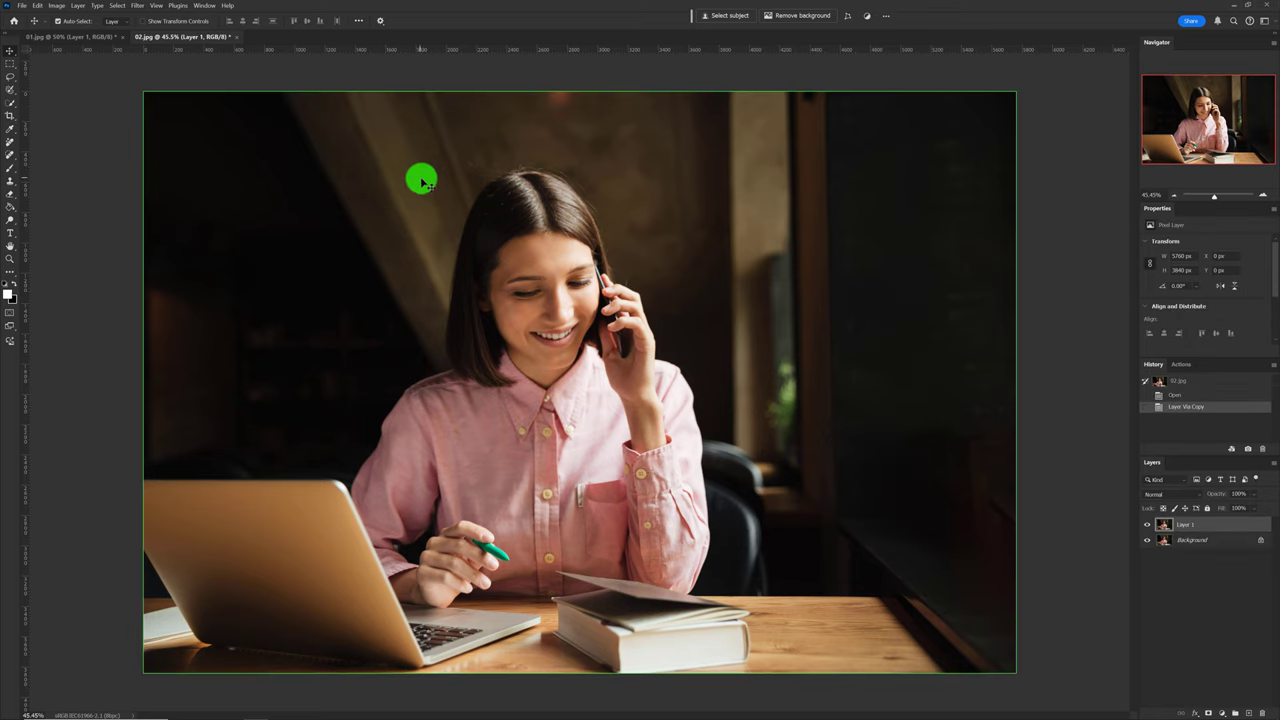
right_click(1212, 526)
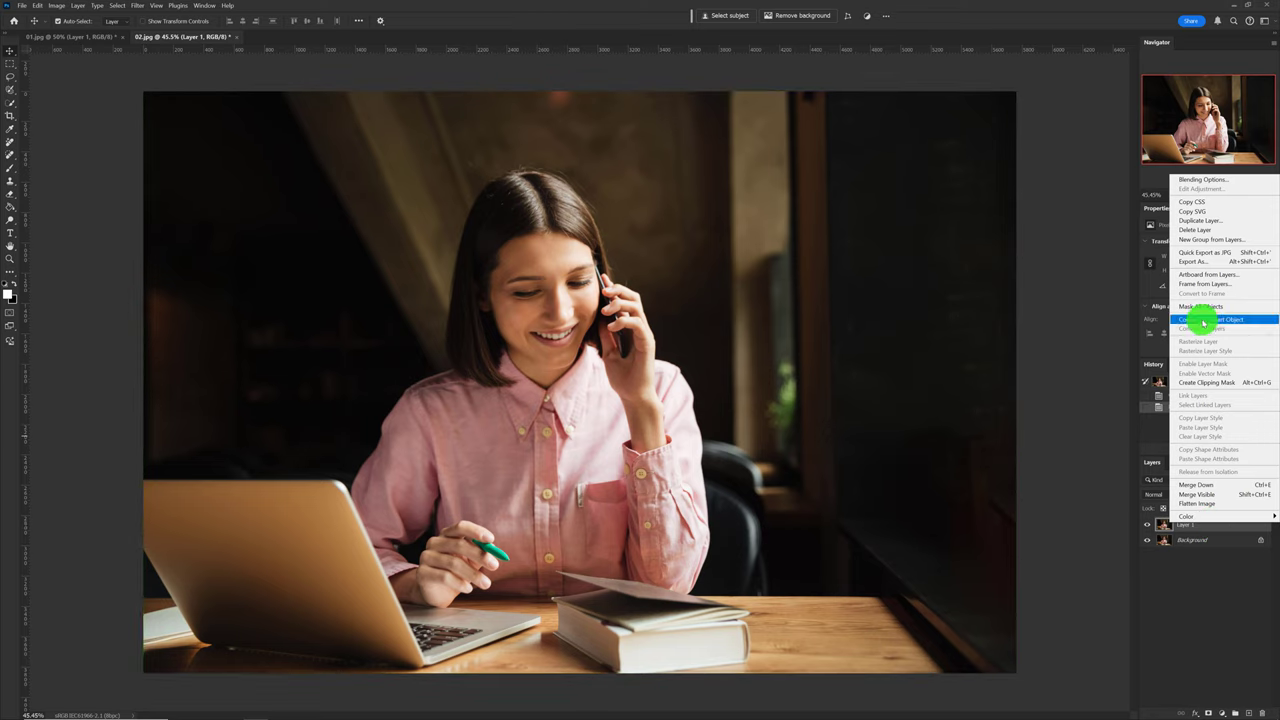
click(1201, 321)
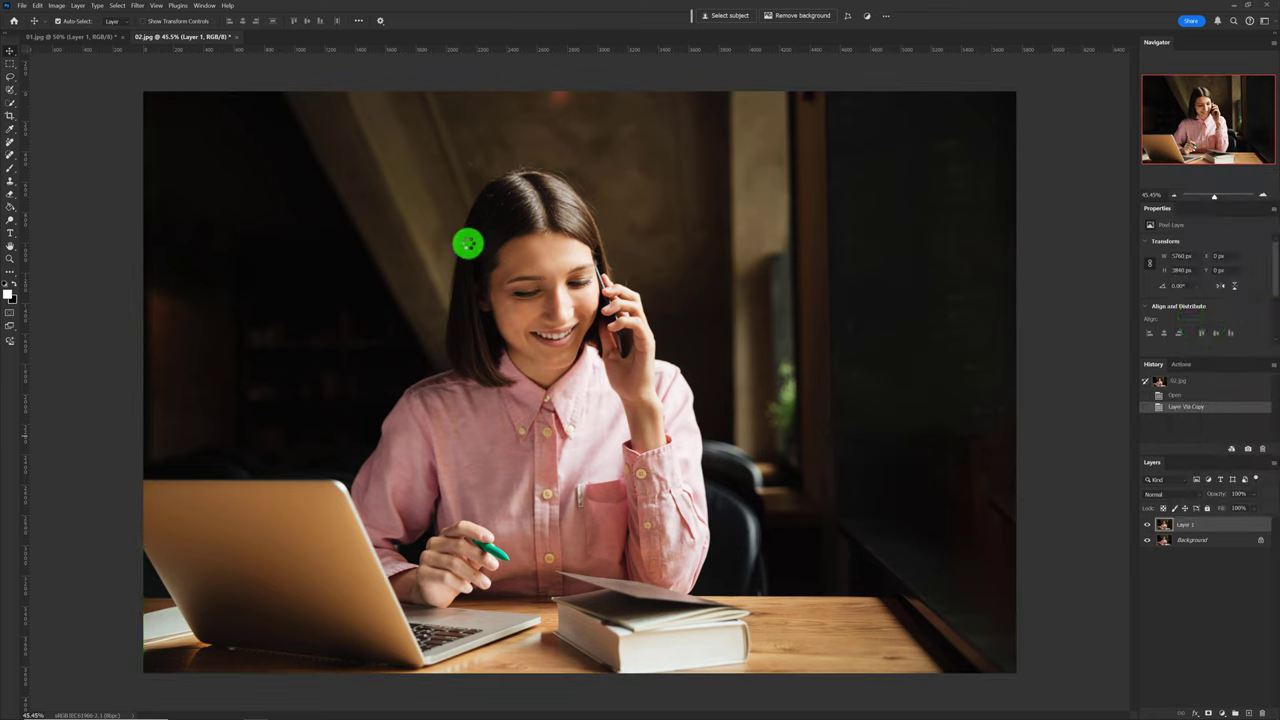
click(138, 6)
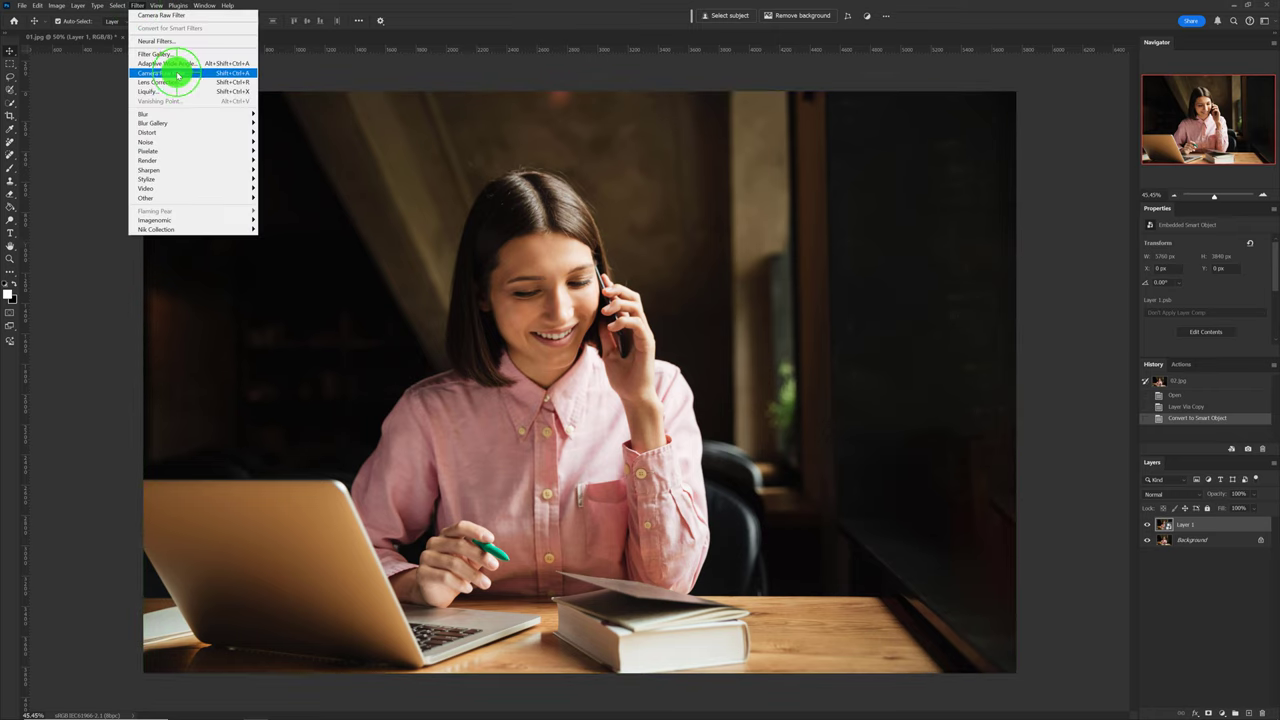
click(177, 76)
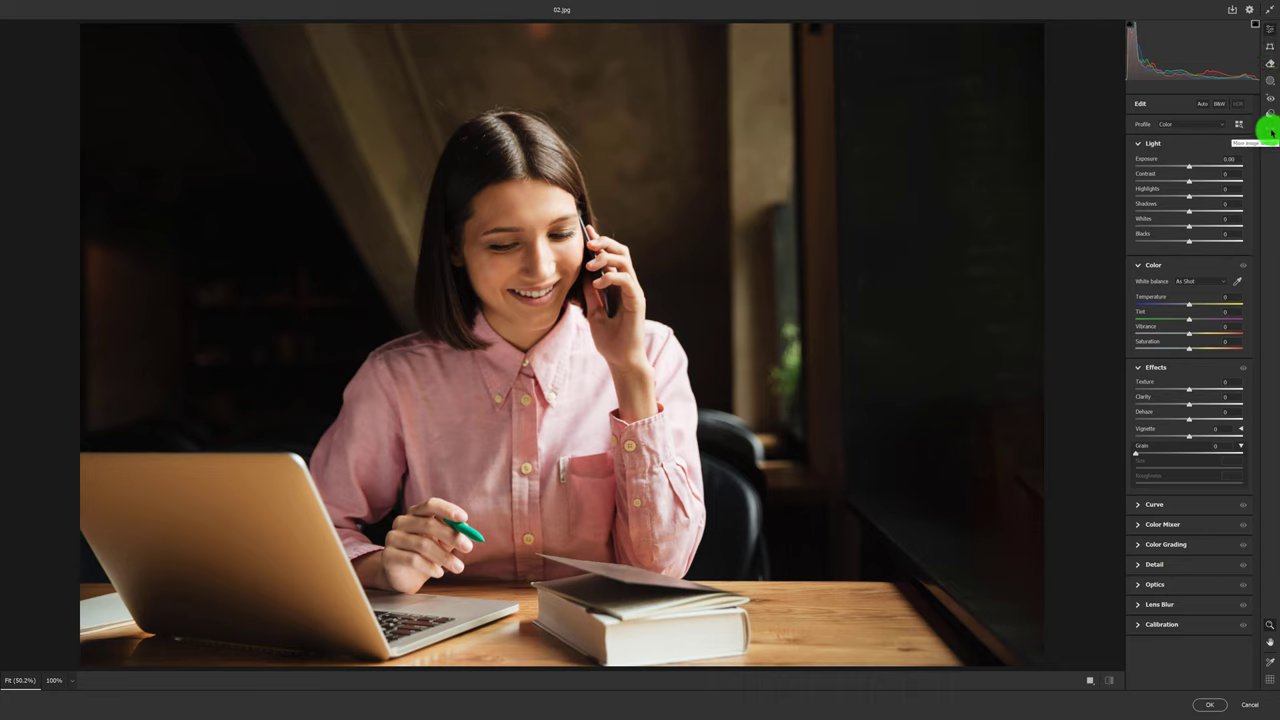
- Apply the saved 'Mor saç' user preset to 02.jpg to turn her hair purple
click(1270, 115)
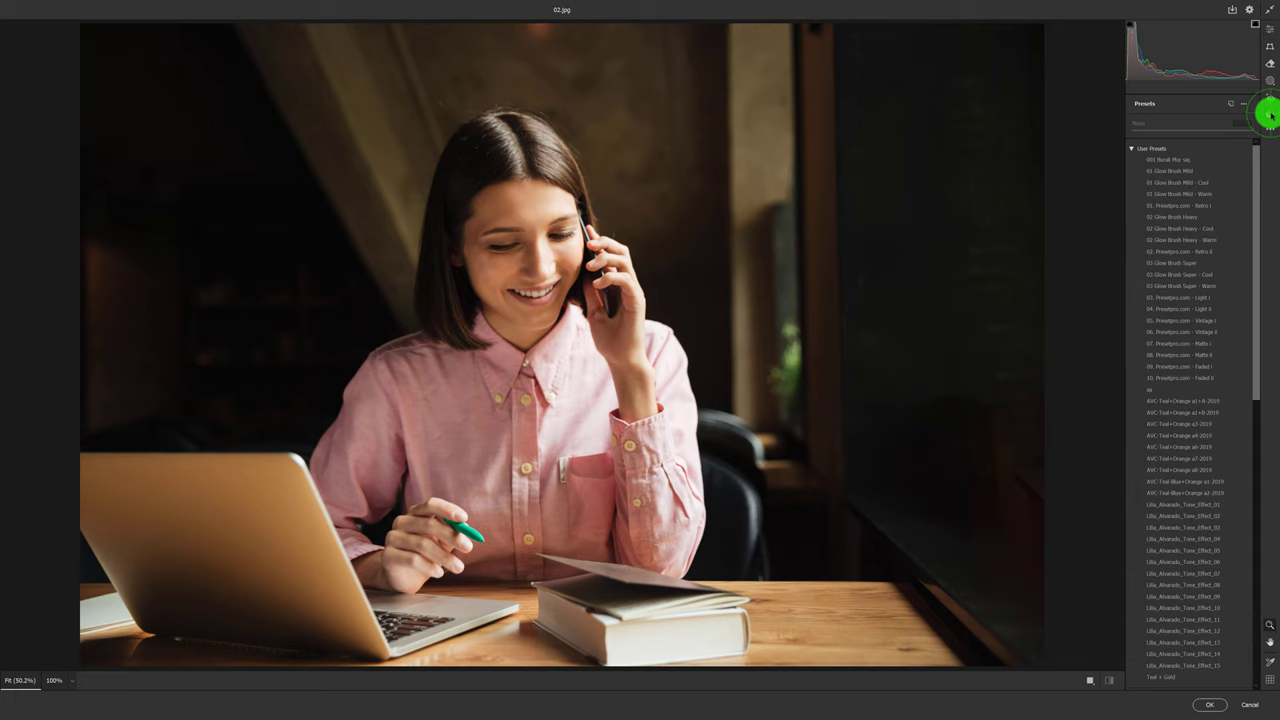
click(1131, 150)
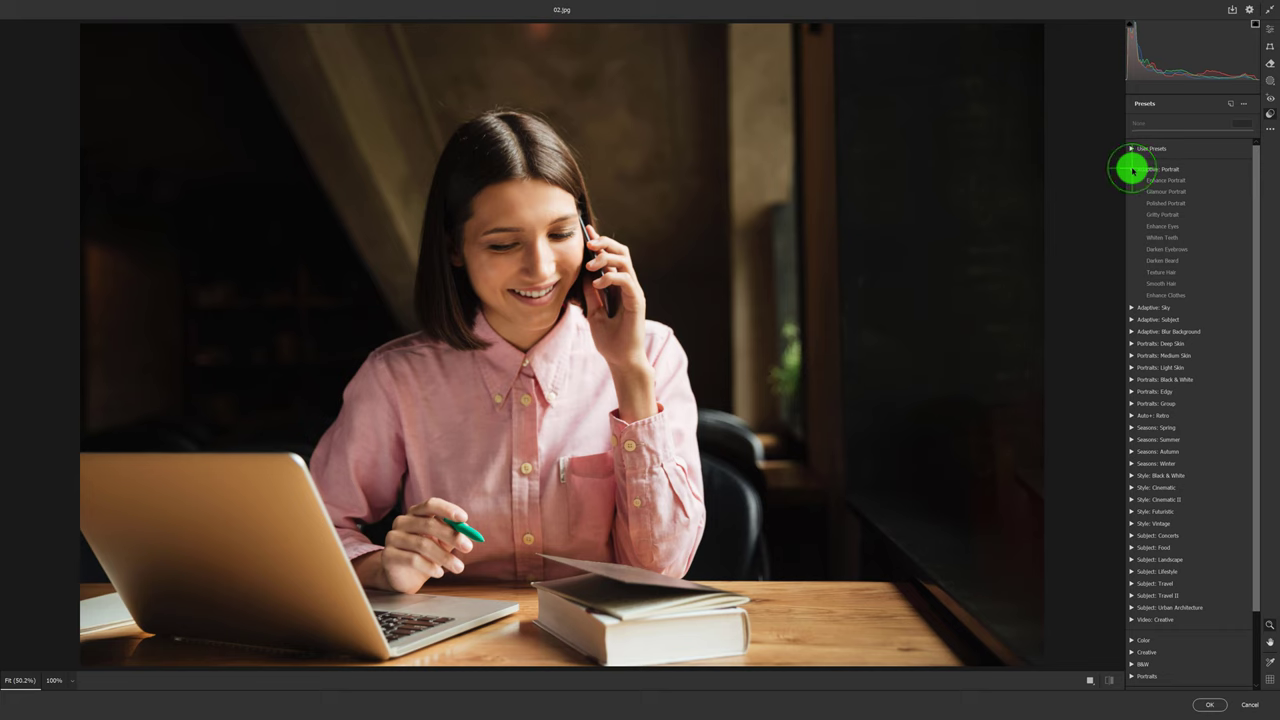
click(1132, 169)
click(1132, 149)
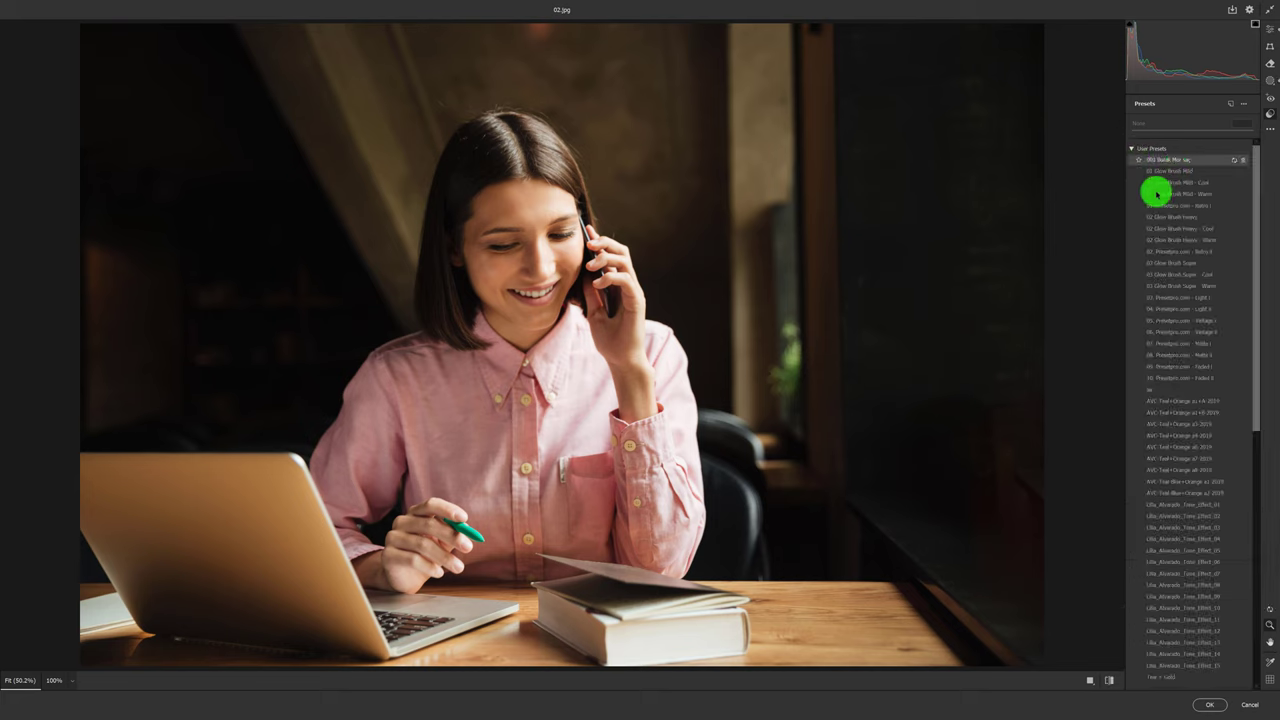
mouse_move(1168, 160)
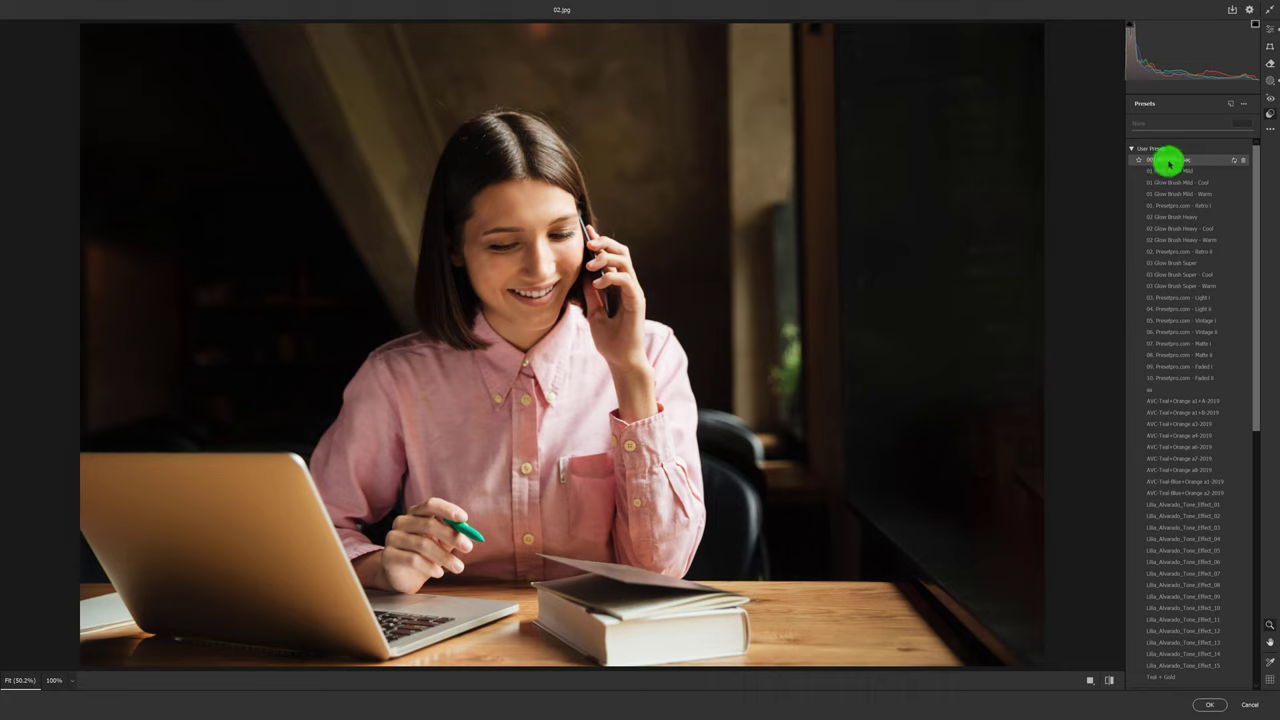
click(1169, 162)
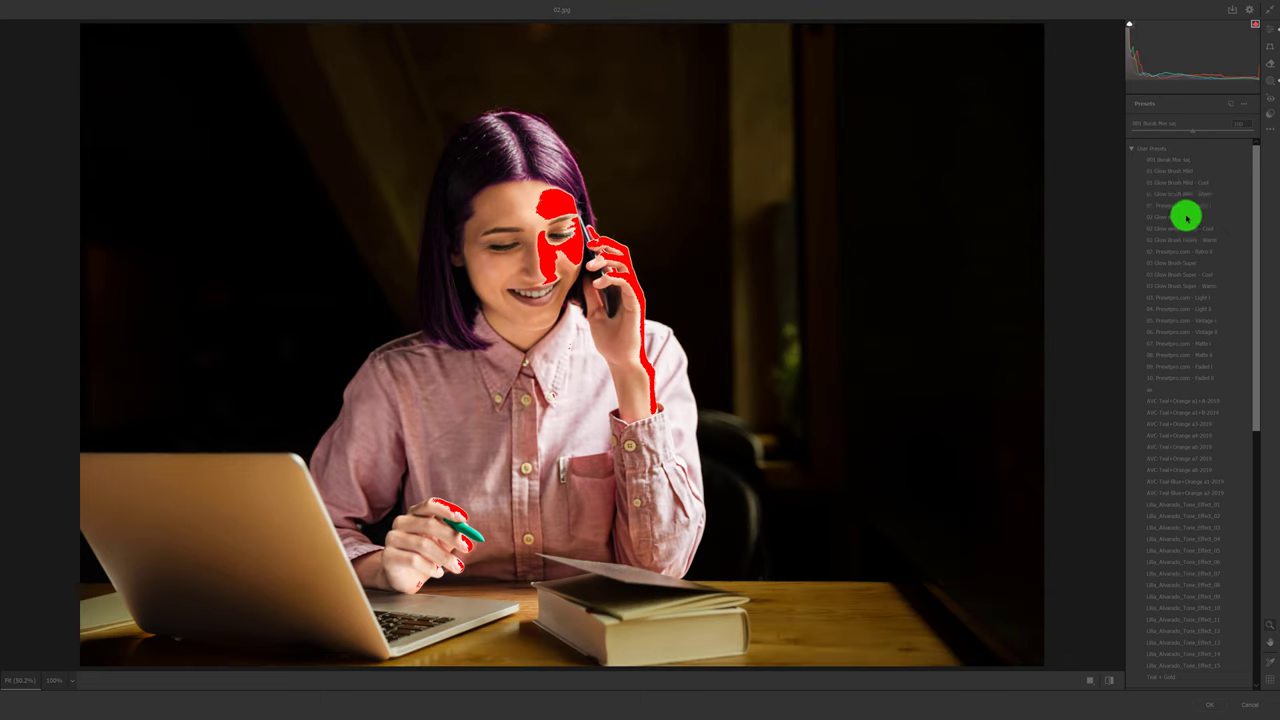
click(766, 223)
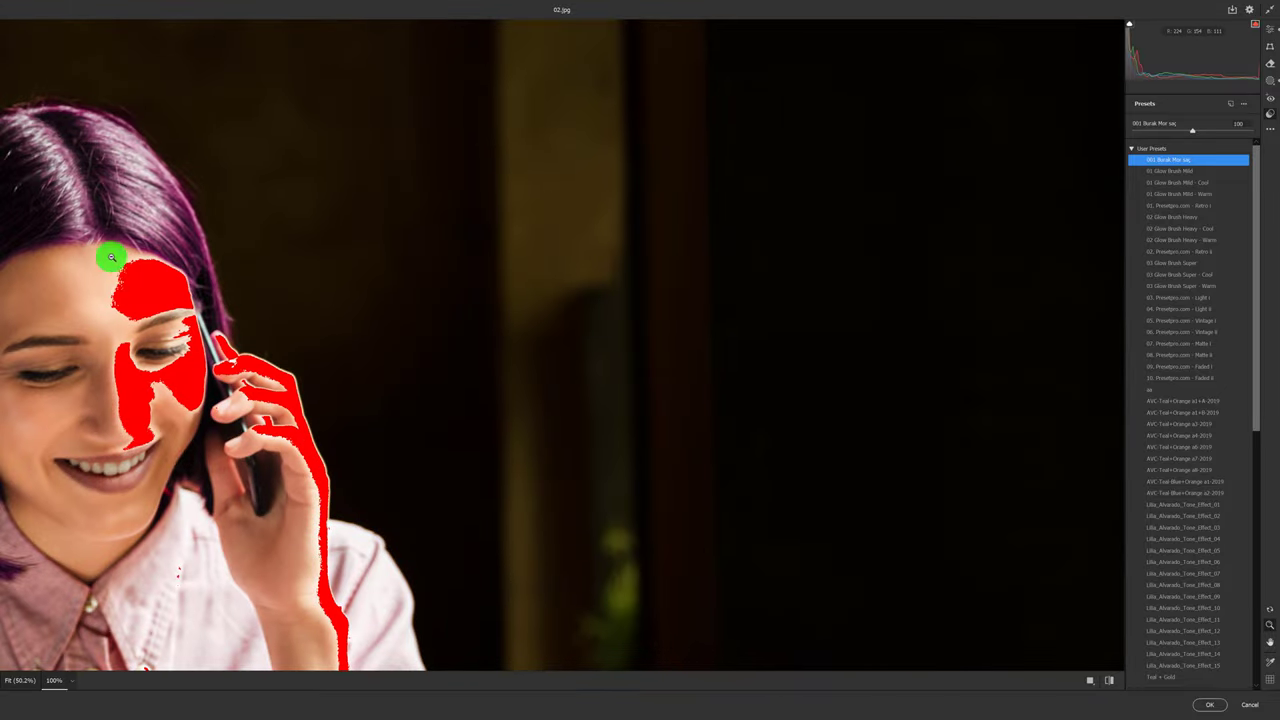
drag(137, 266, 366, 234)
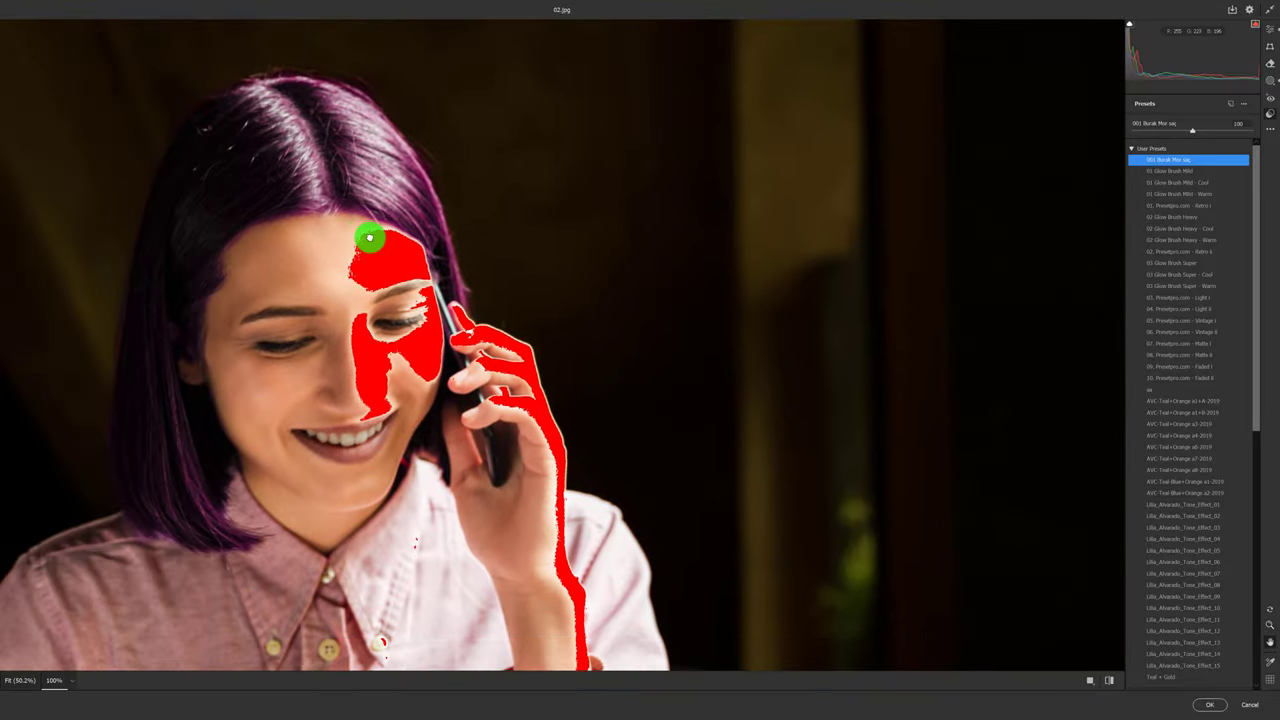
click(71, 682)
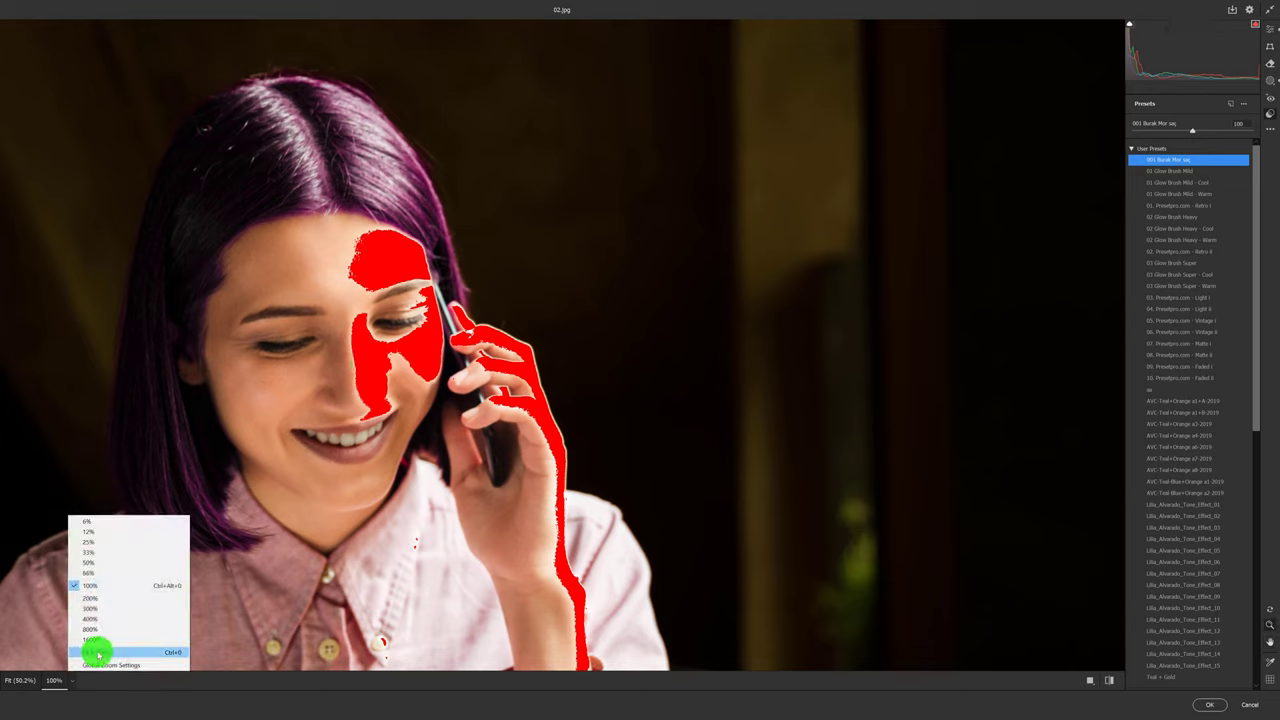
click(97, 653)
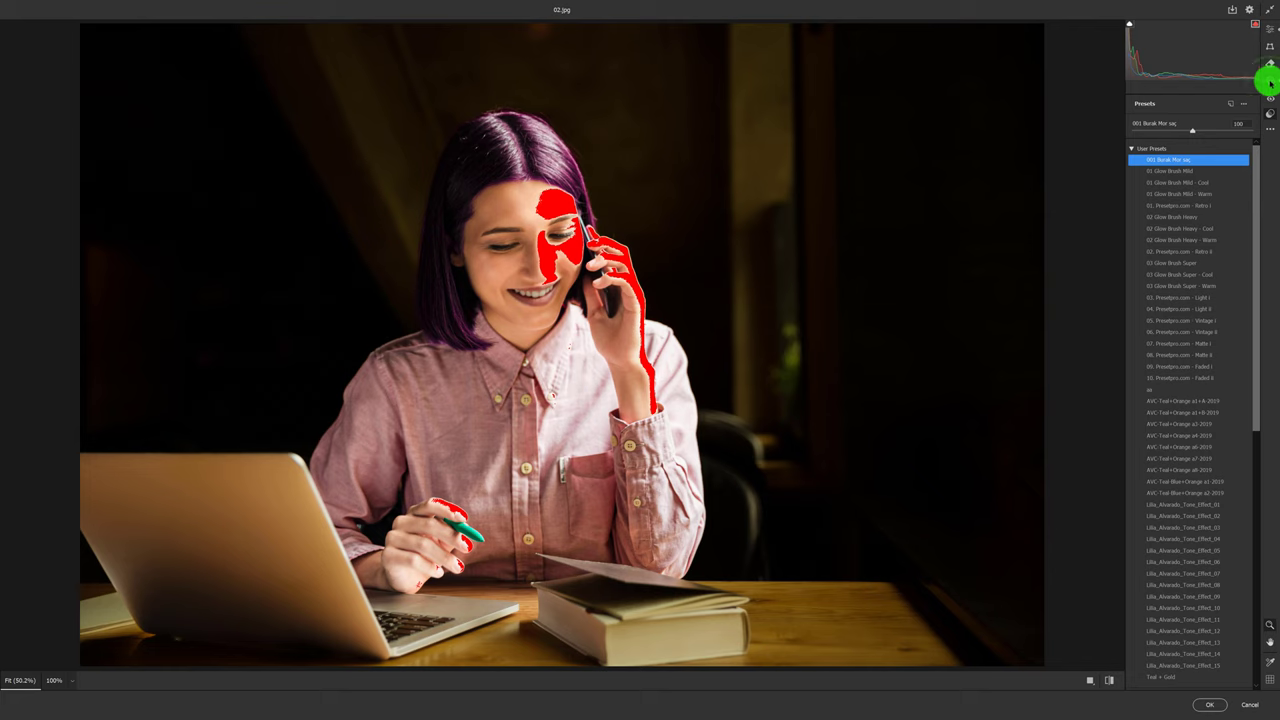
- On the Person 1 - Facial Skin mask, lower Highlights, set Exposure +0.05 and Whites -6
click(1270, 82)
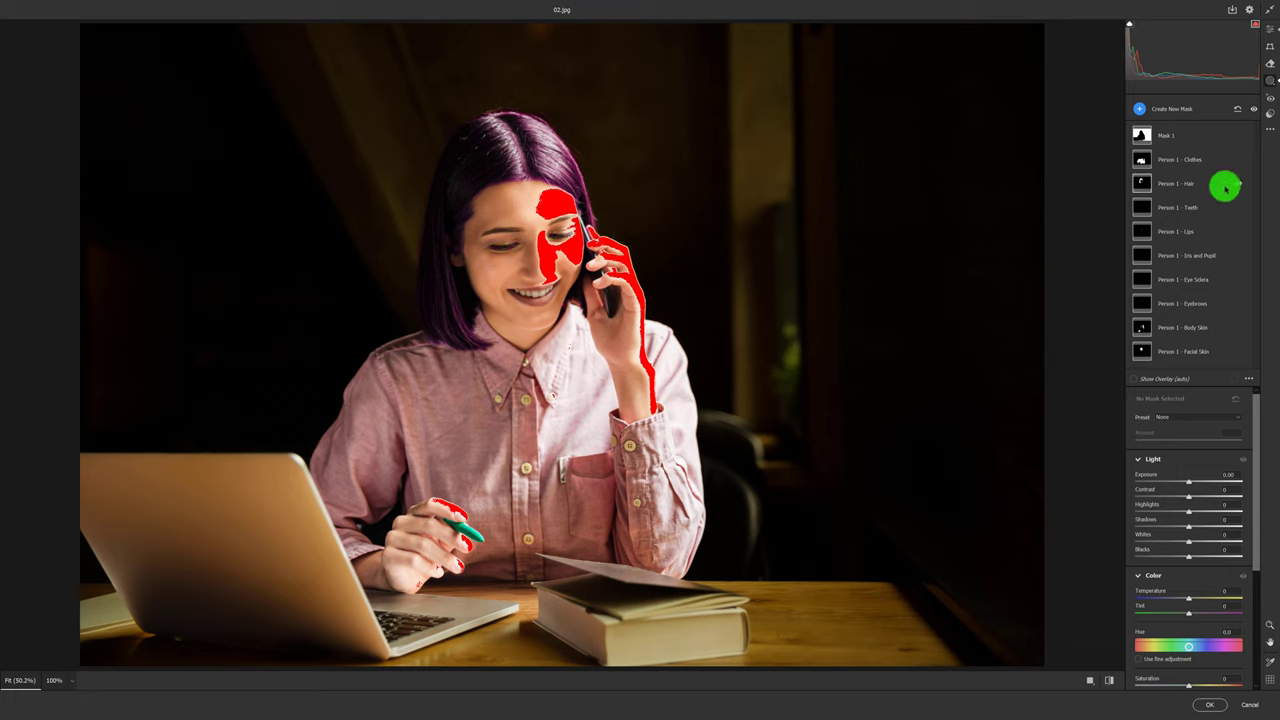
click(1166, 357)
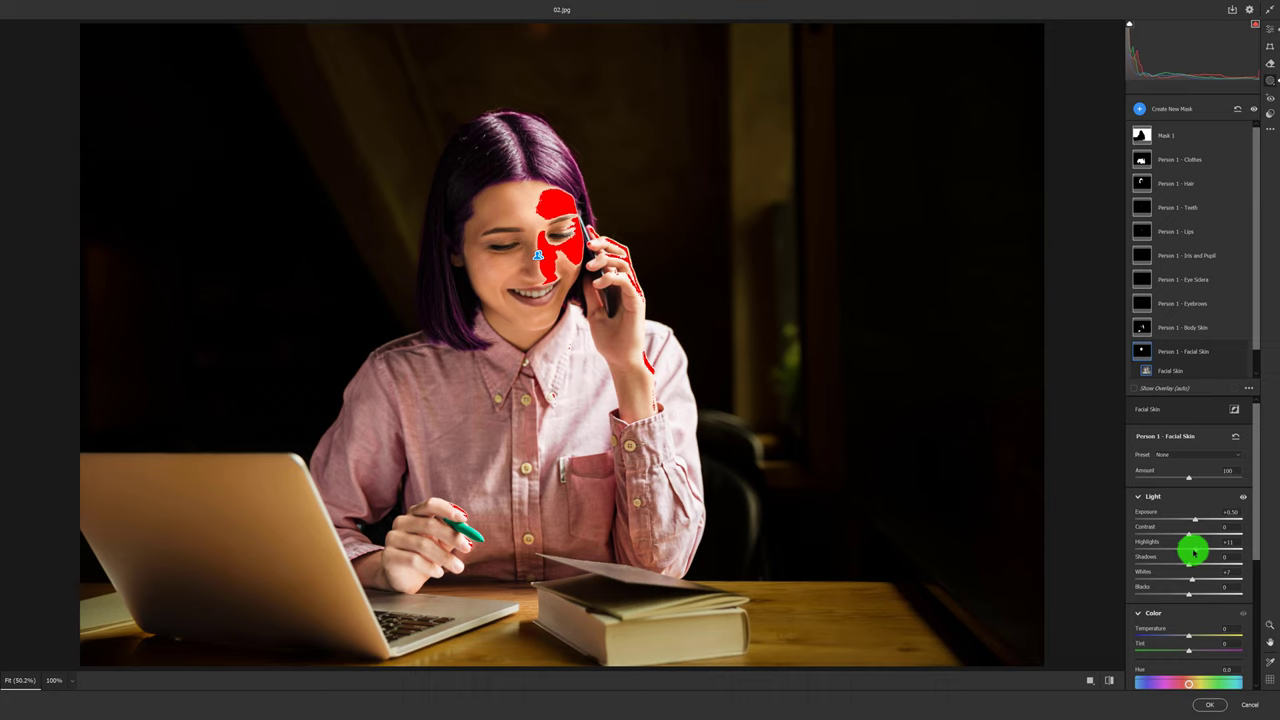
click(1197, 552)
drag(1195, 552, 1192, 553)
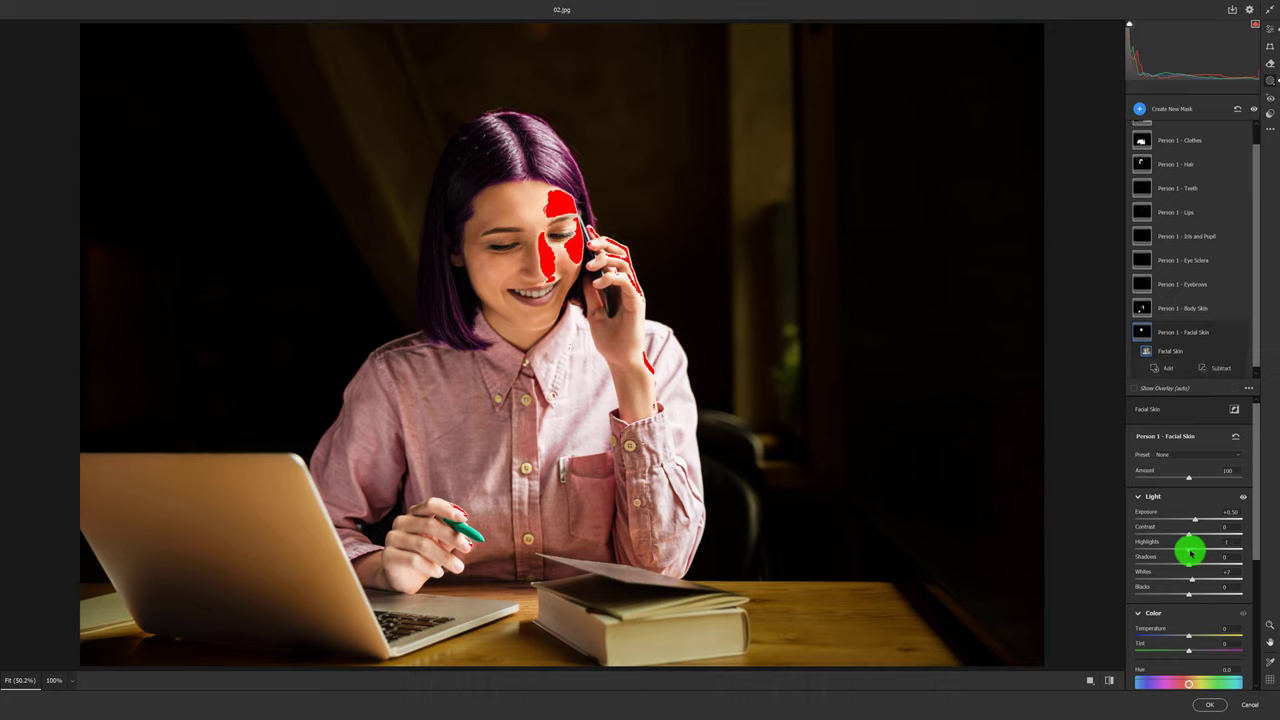
click(1196, 519)
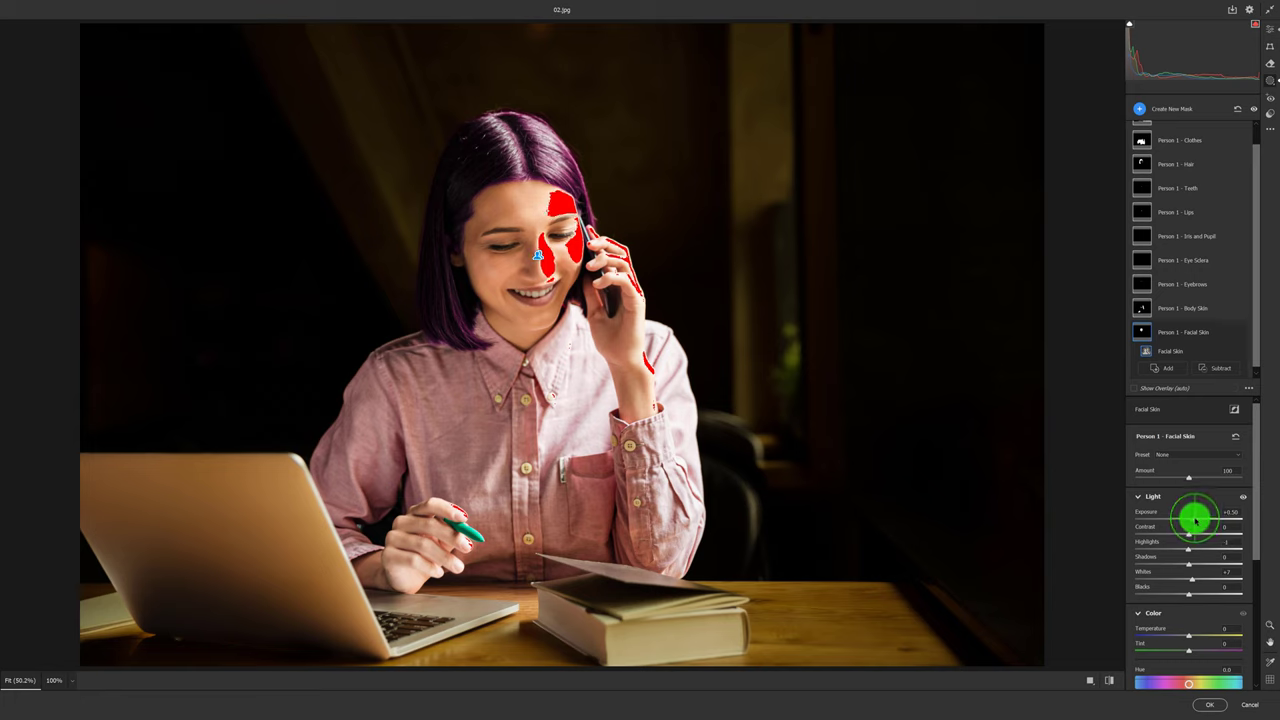
drag(1196, 519, 1191, 522)
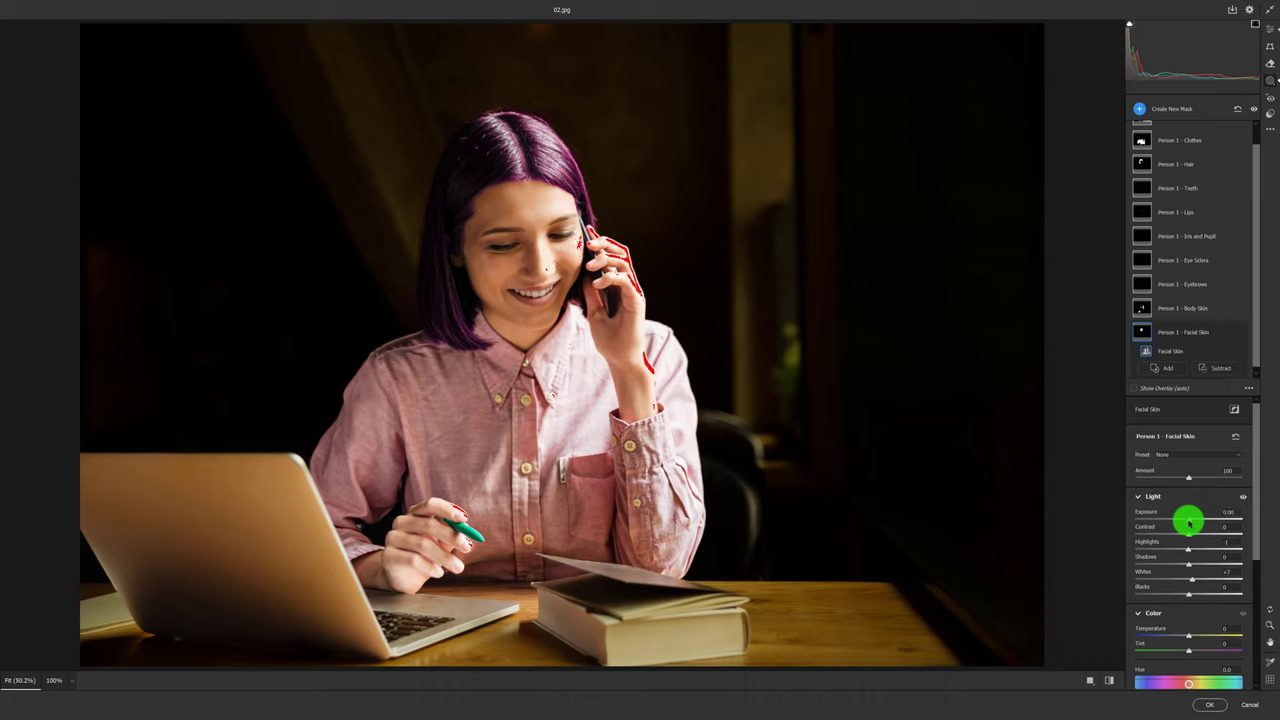
drag(1189, 521, 1193, 587)
click(1193, 585)
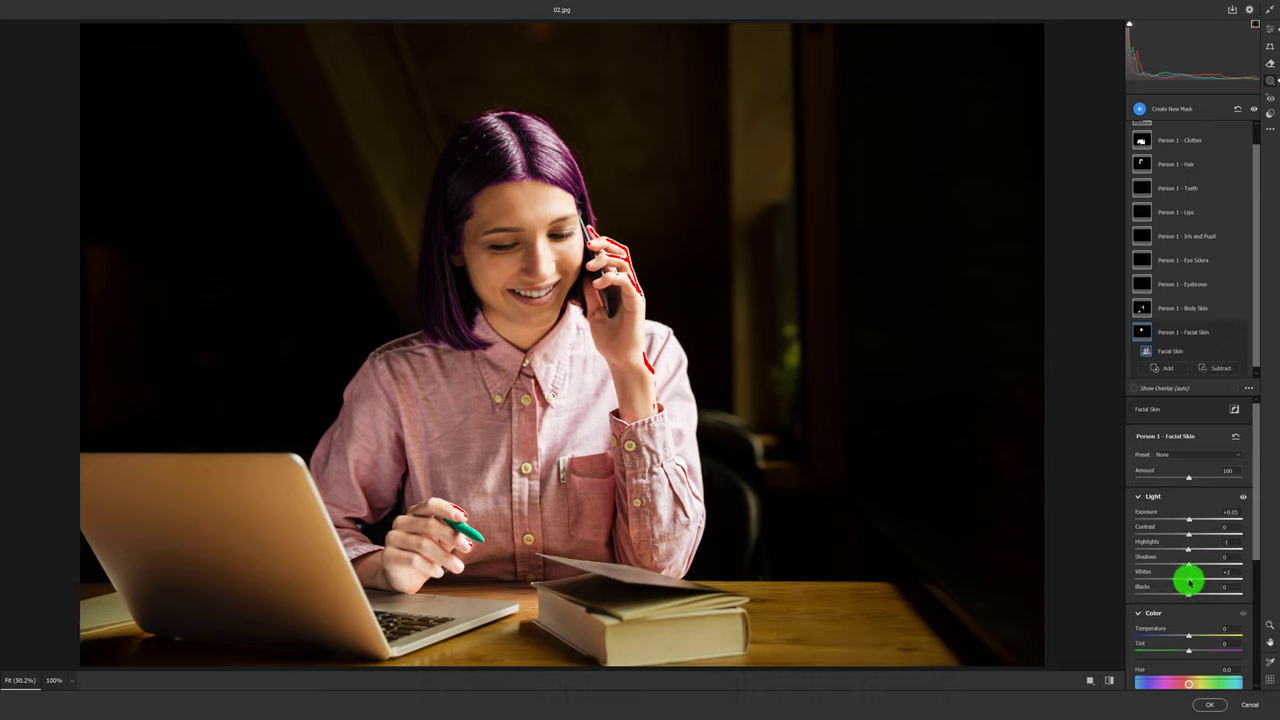
drag(1187, 582, 1176, 550)
click(1188, 550)
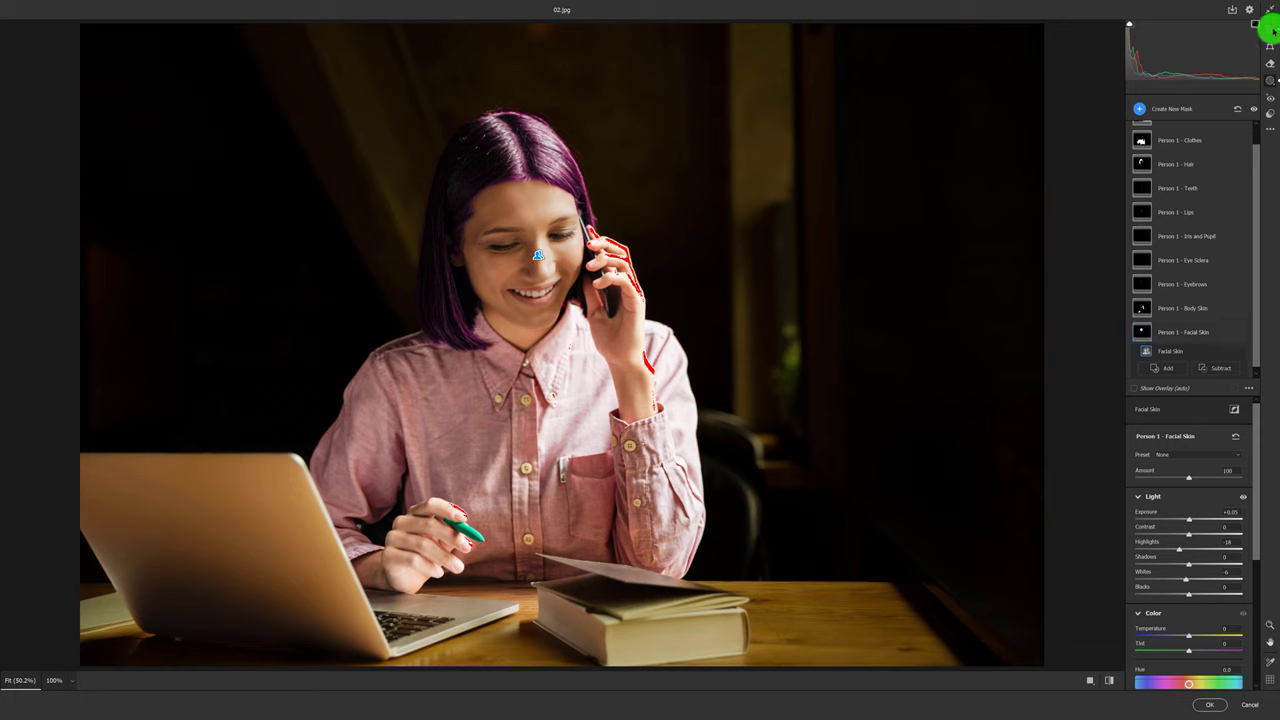
- Lower the whole photo's Highlights to -17 and apply the Camera Raw filter
click(1275, 36)
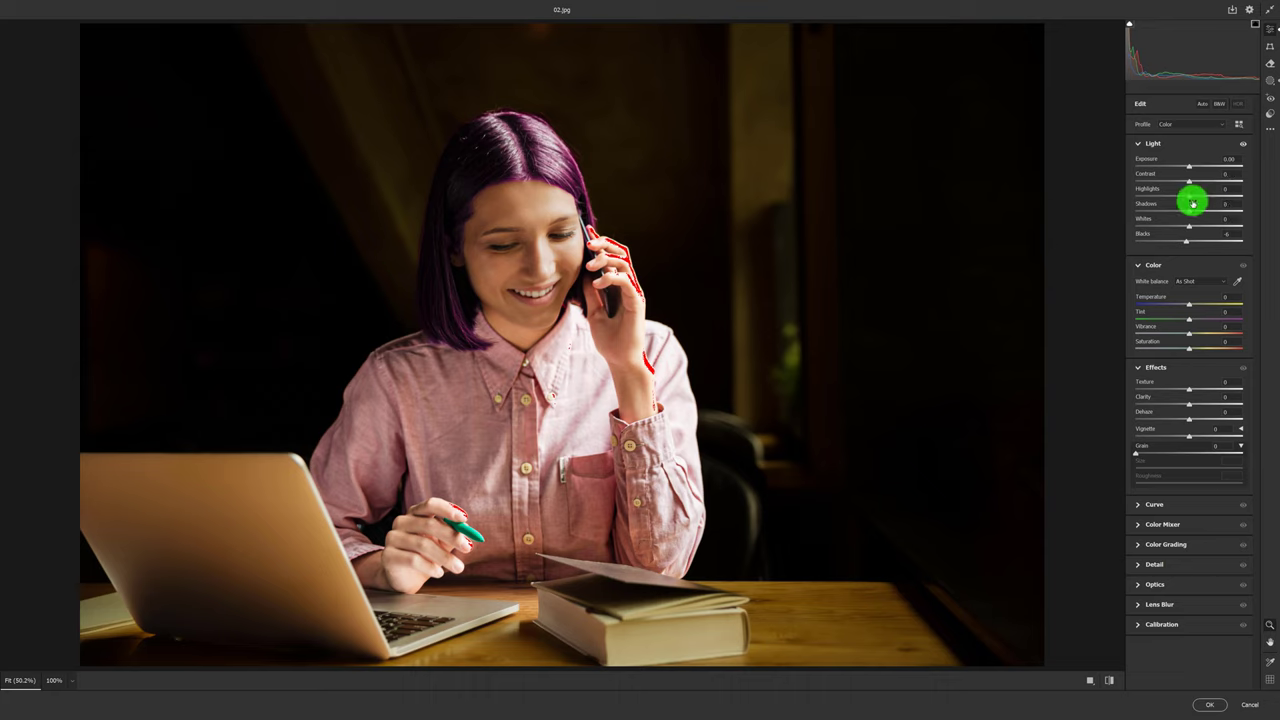
click(1190, 200)
drag(1188, 199, 1181, 200)
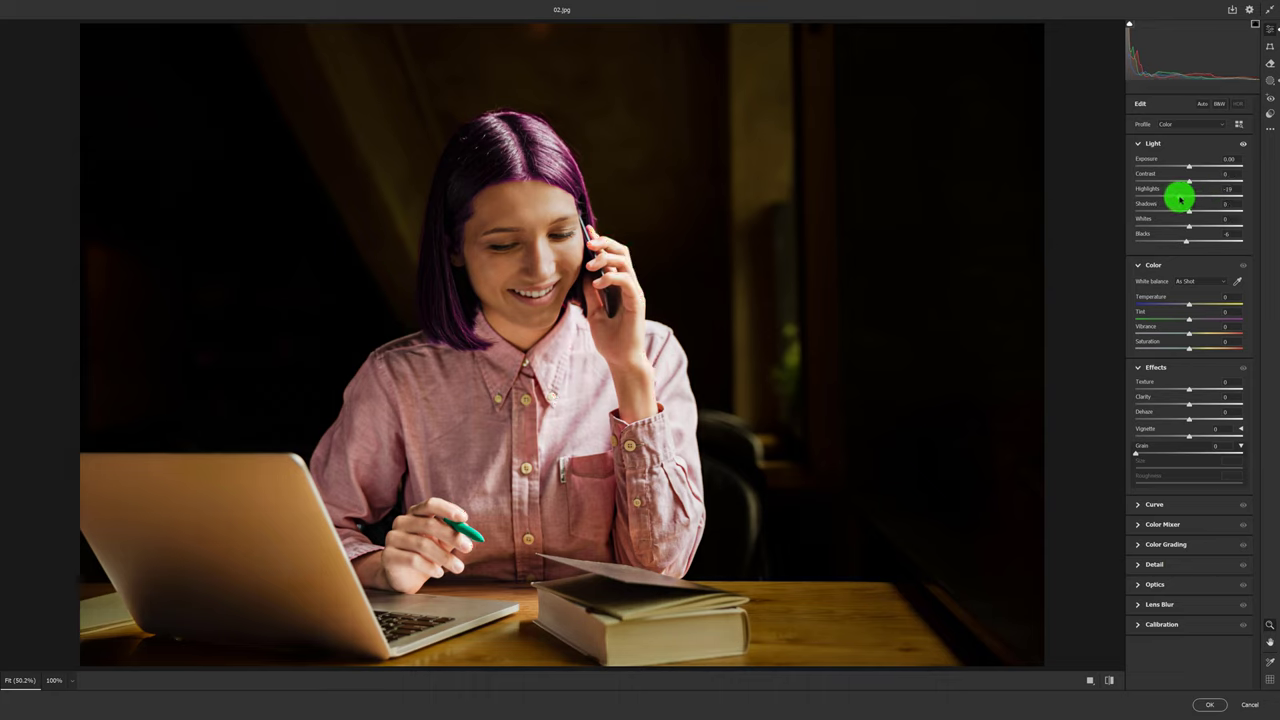
click(1210, 705)
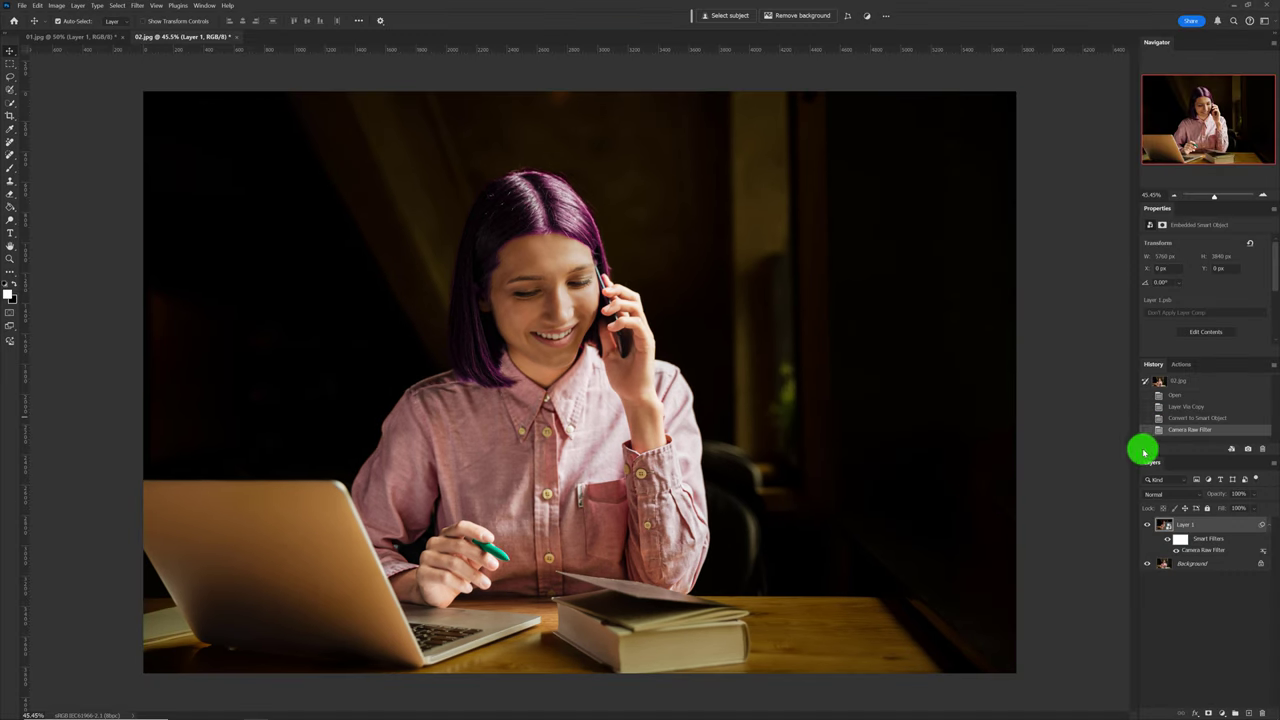
click(1147, 525)
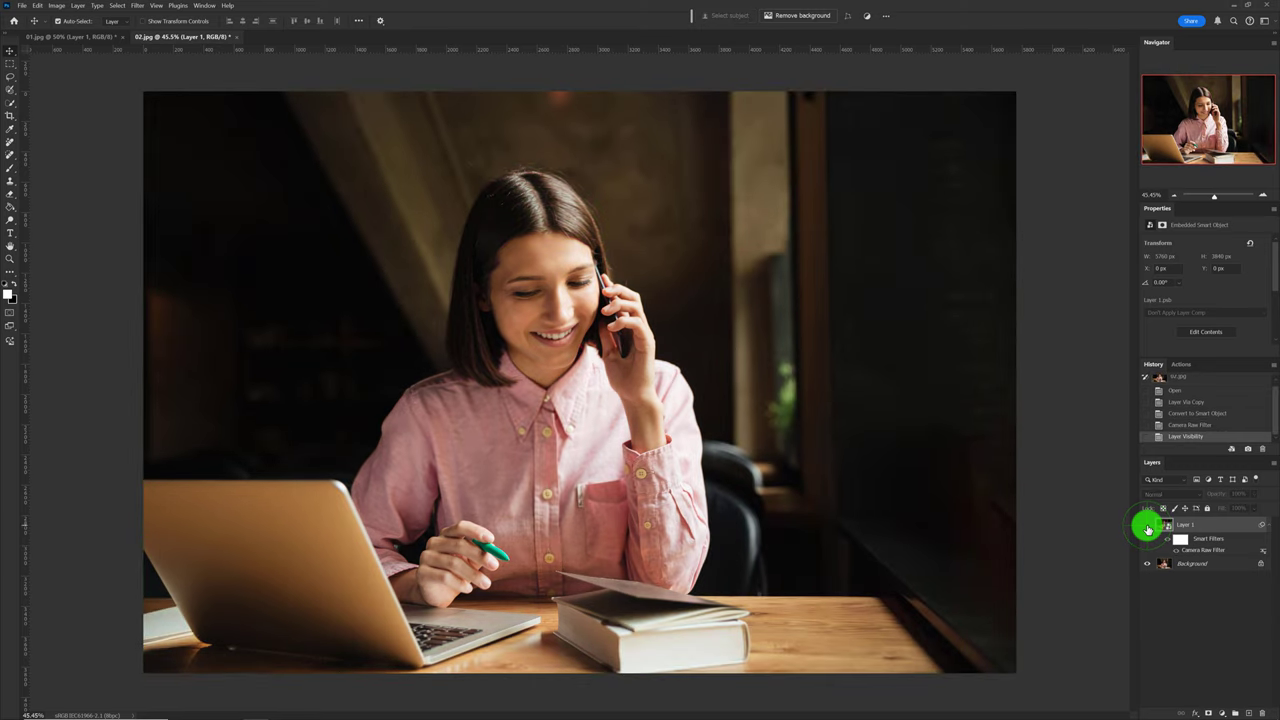
click(1147, 525)
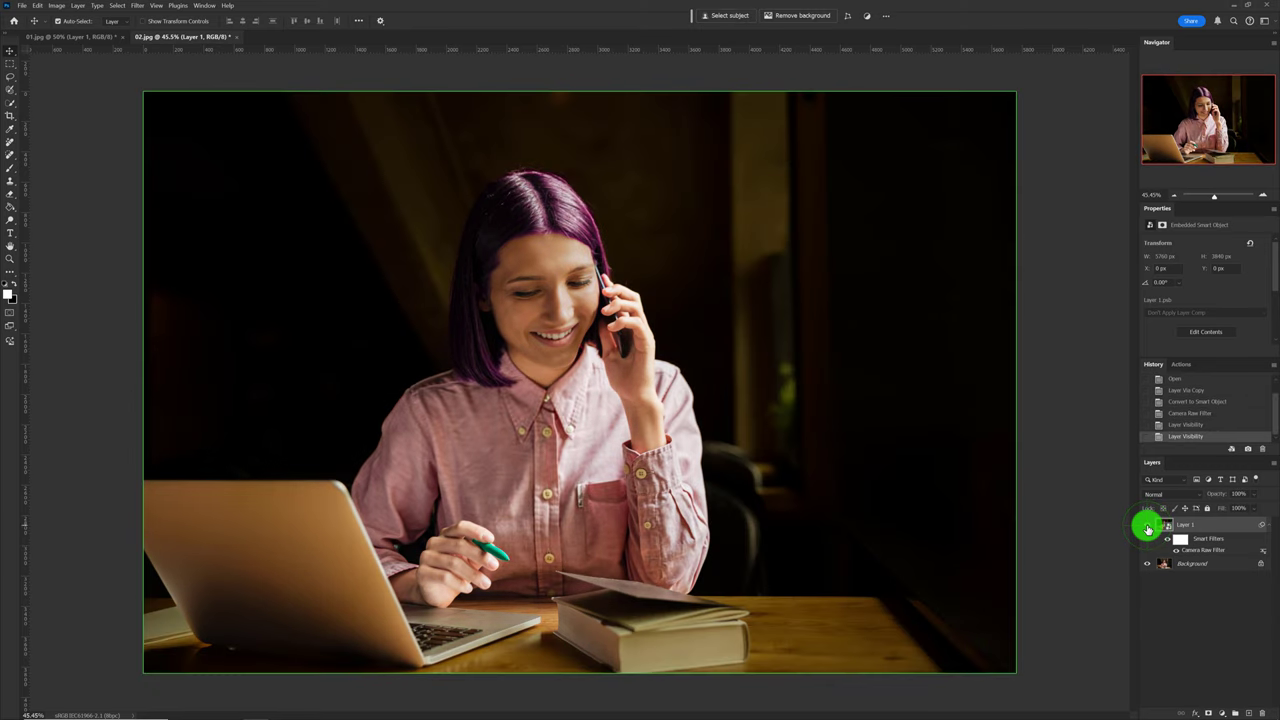
click(91, 37)
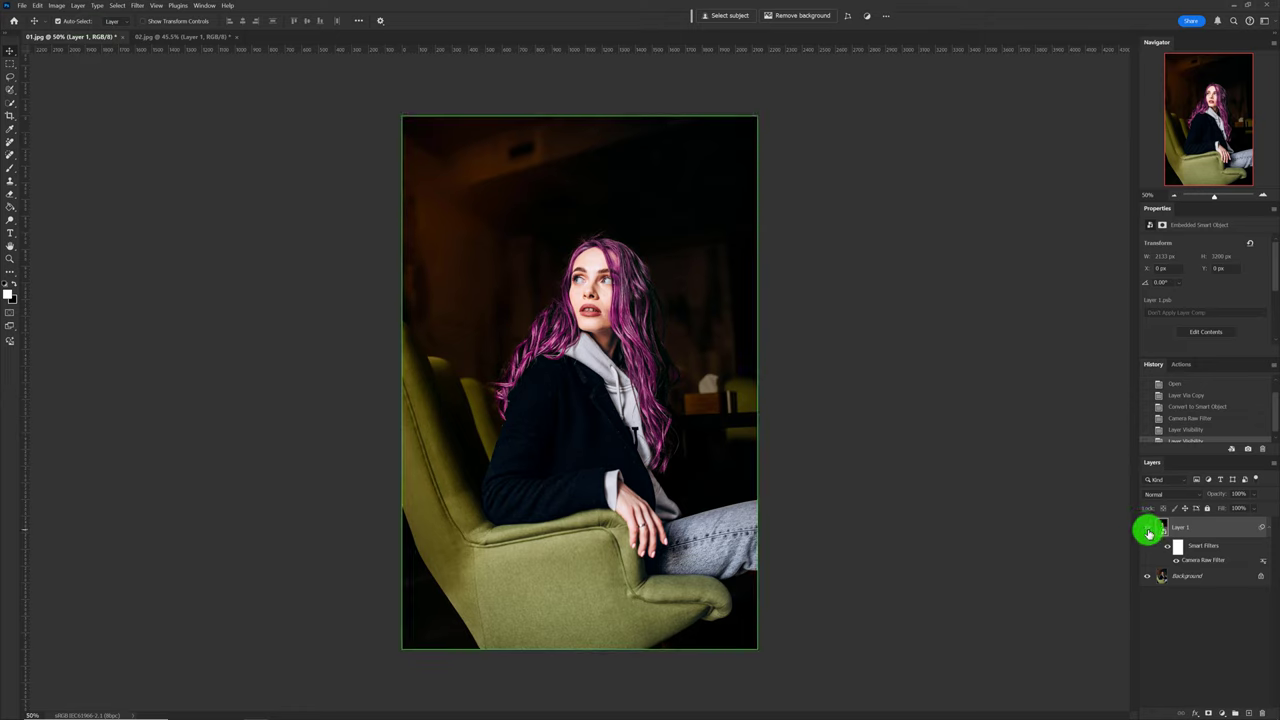
click(1147, 528)
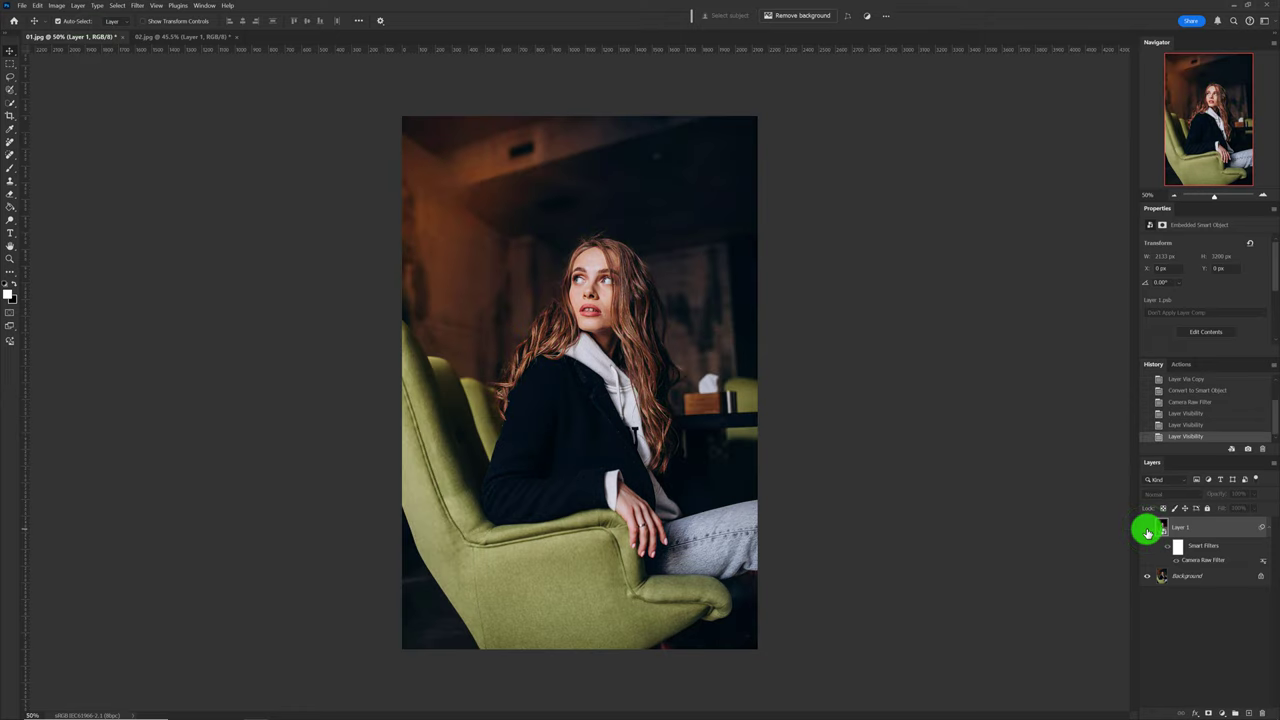
click(1147, 529)
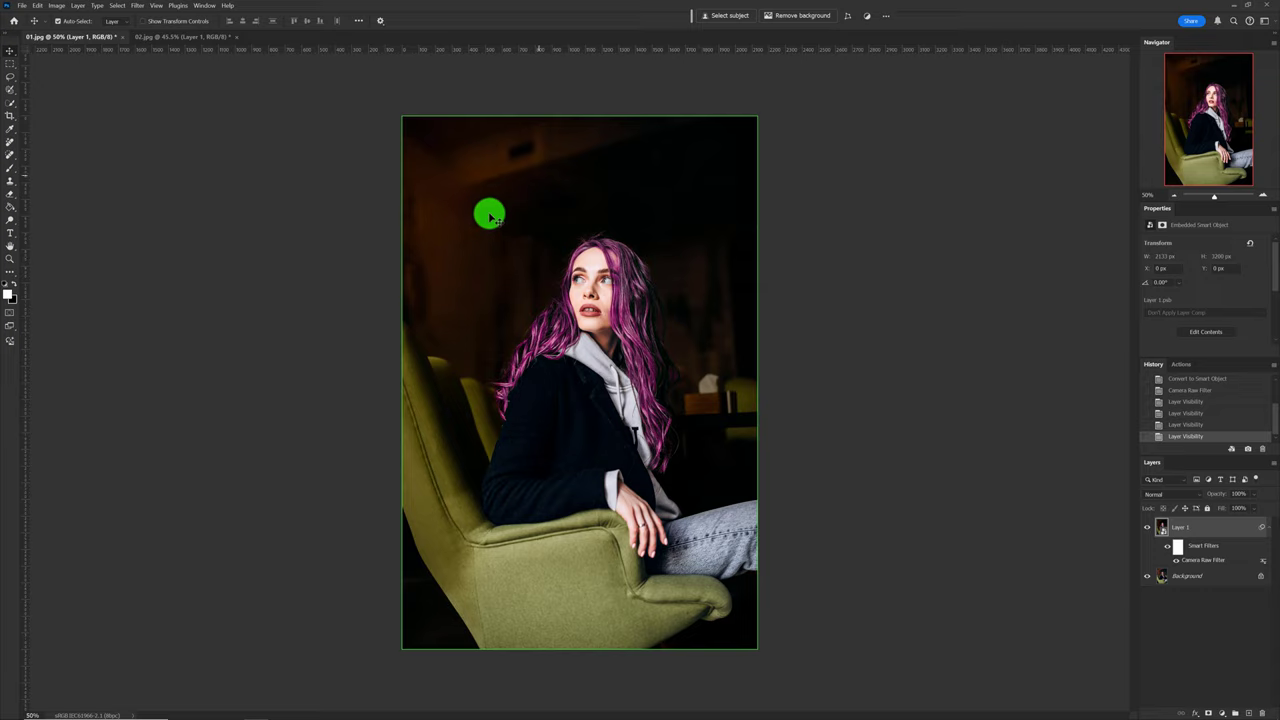
click(185, 37)
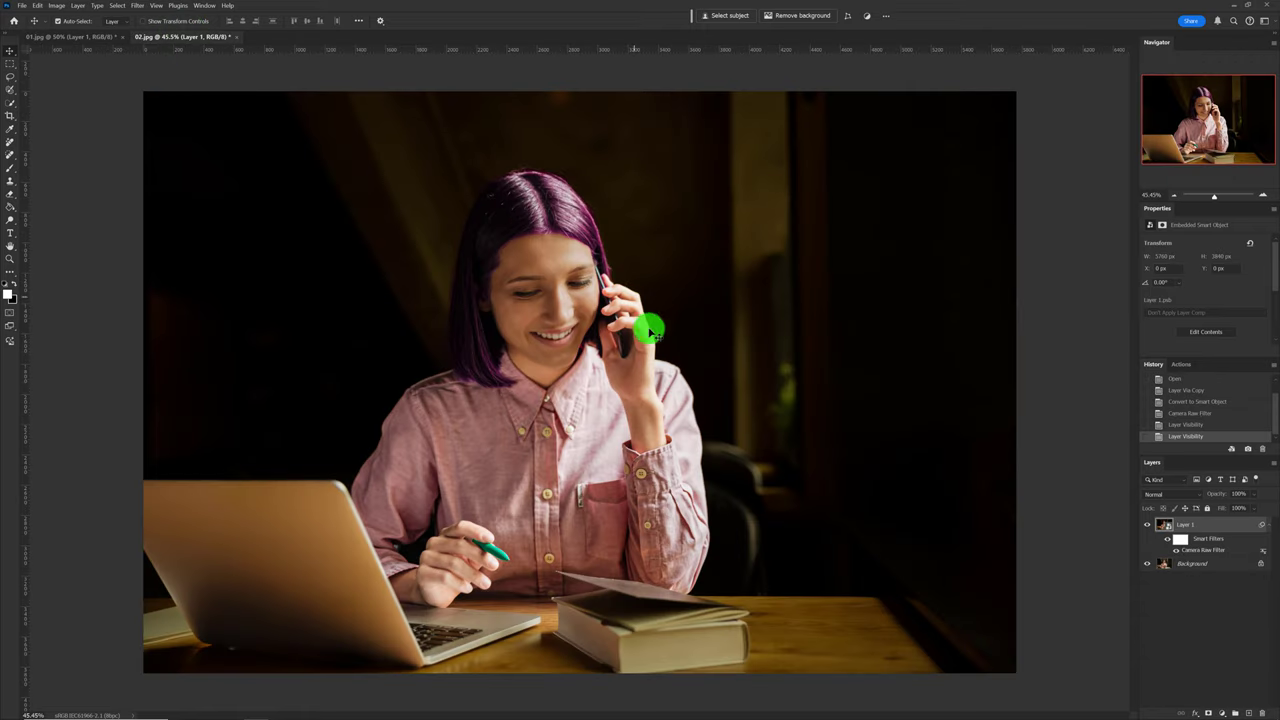
click(1147, 528)
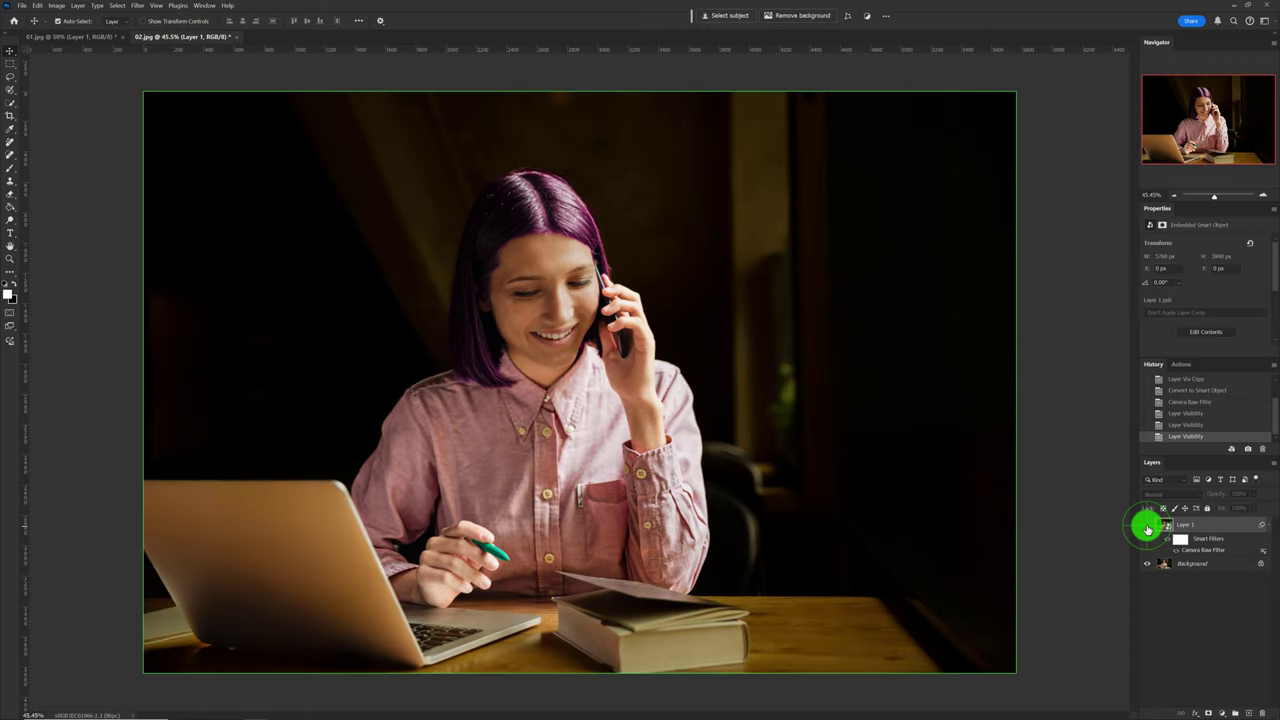
click(1147, 528)
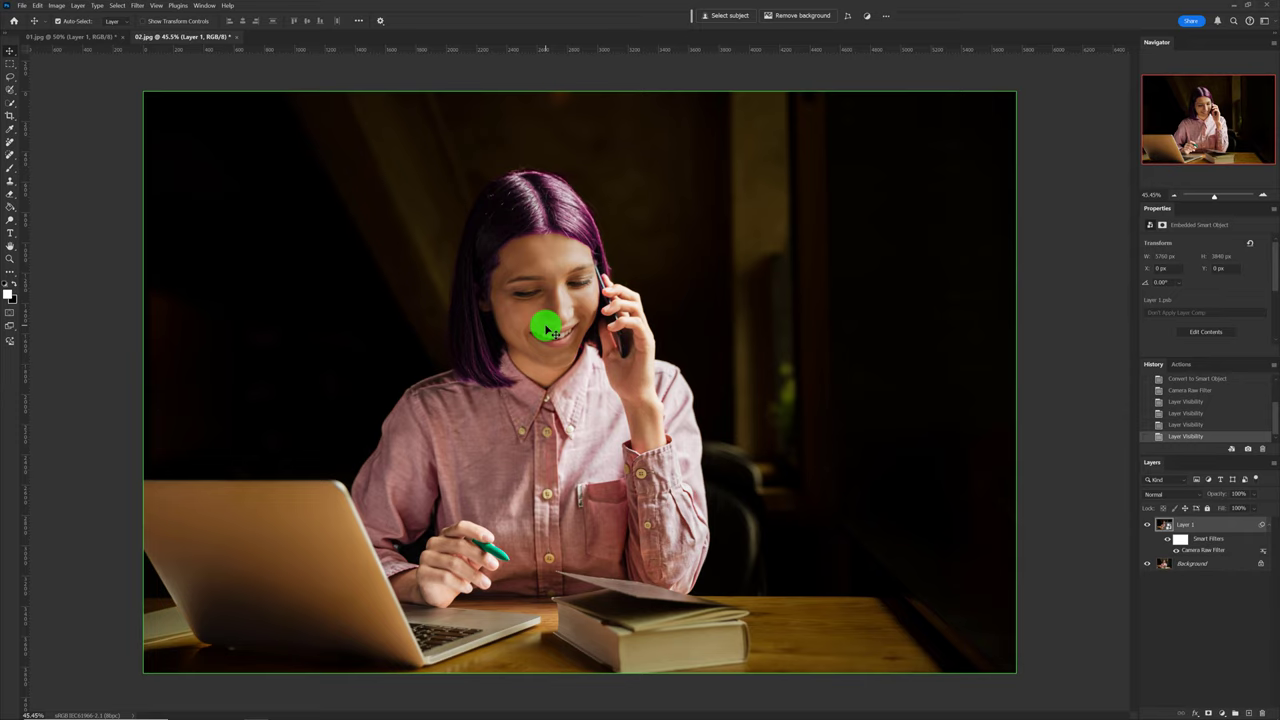
- Step back one History state and choose Flatten Image from the Layers panel menu
click(1174, 428)
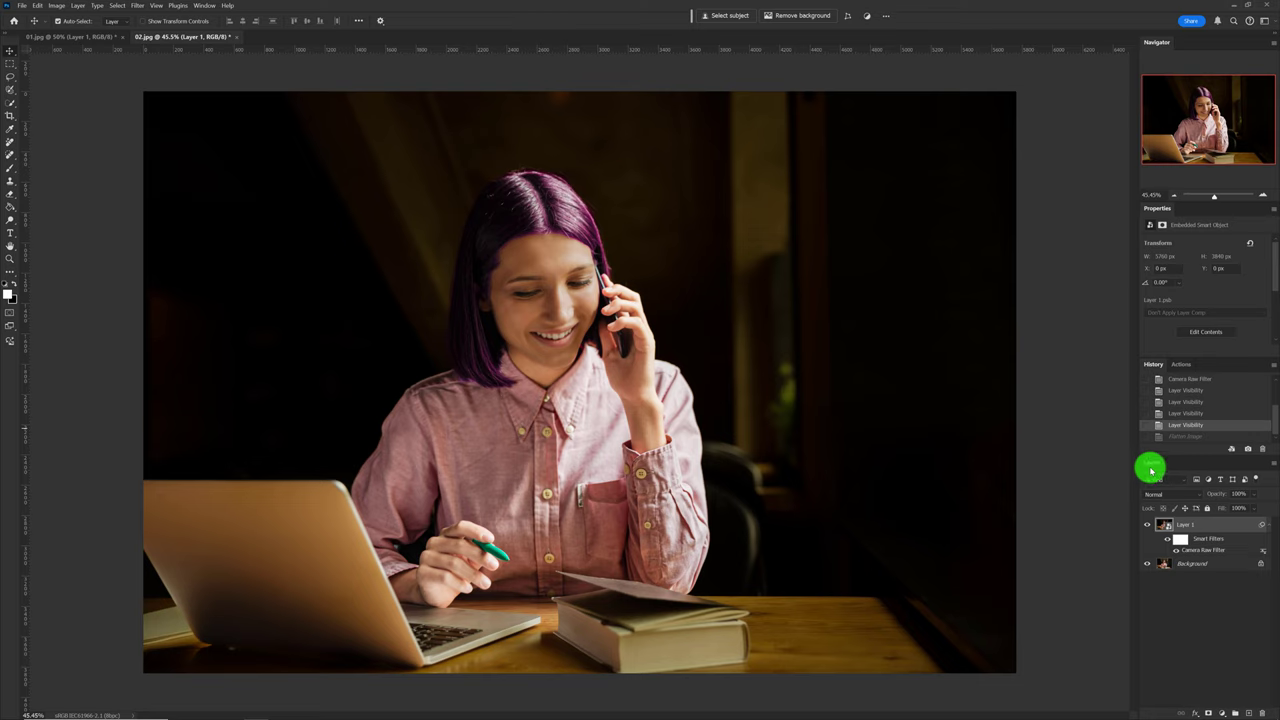
click(1268, 464)
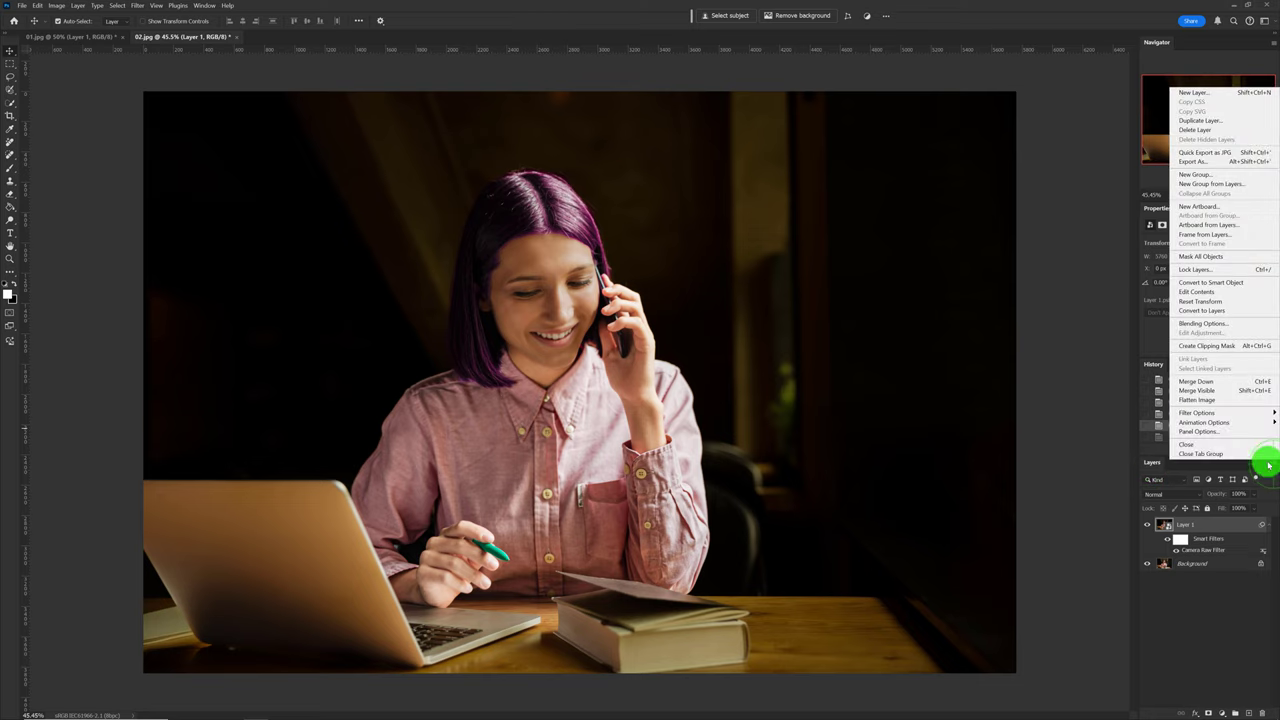
click(1201, 402)
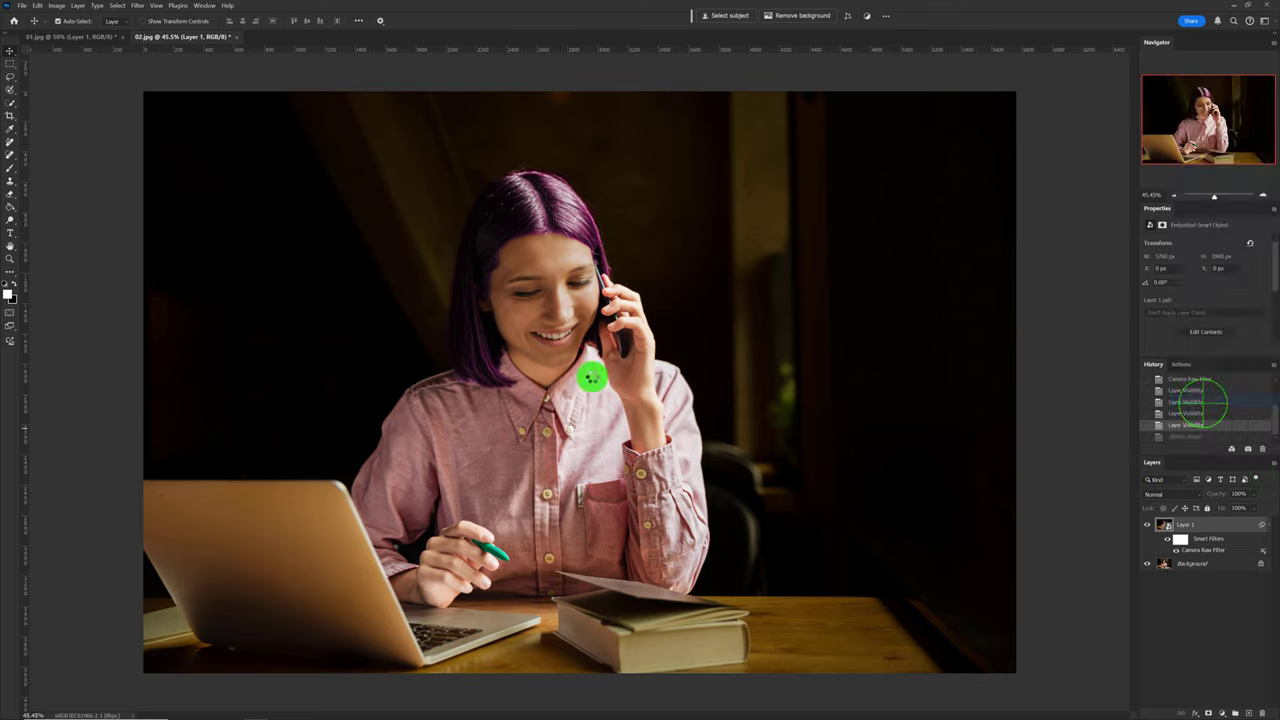